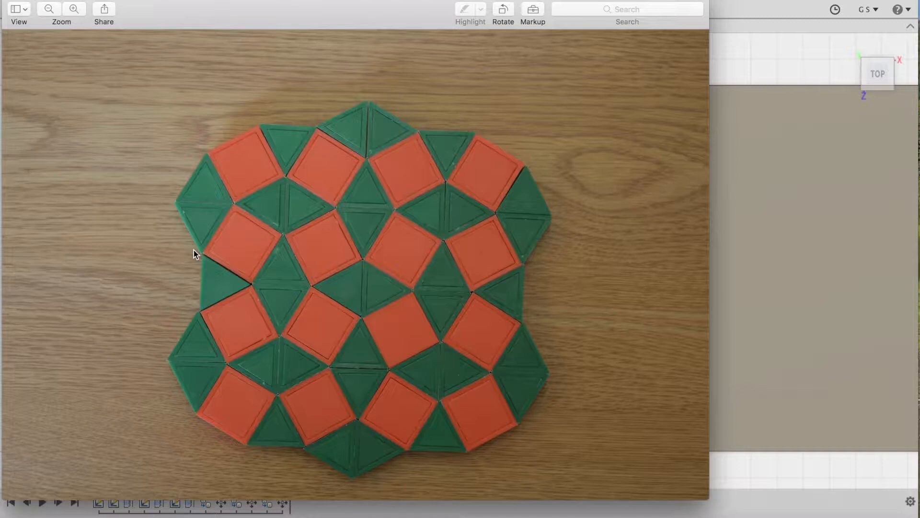
Step: Open the reference photo DSC_0010.JPG from the TriSquare Puzzle folder on the desktop
left_click(8, 1)
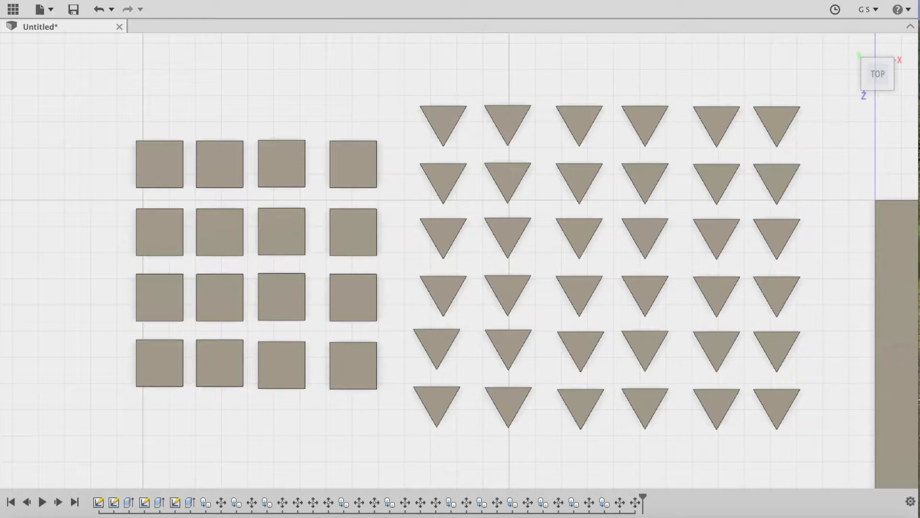
left_click_drag(342, 0, 331, 139)
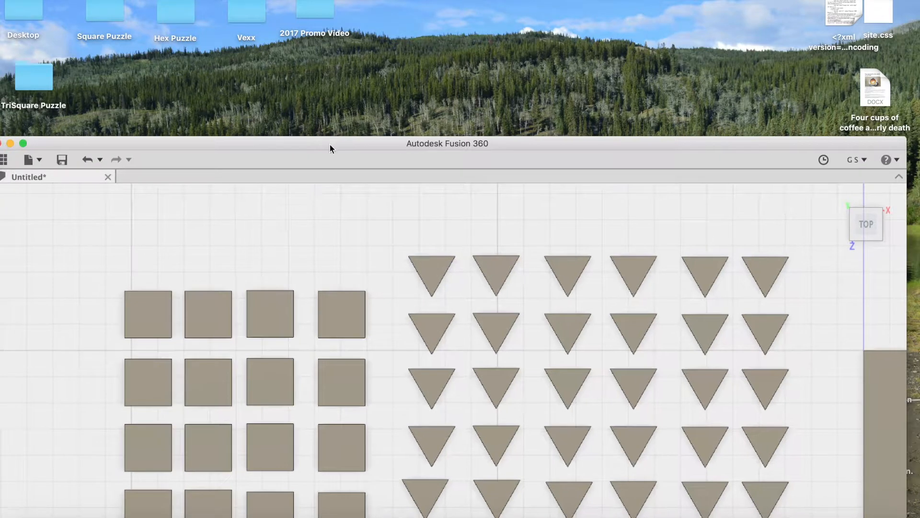
double_click(44, 85)
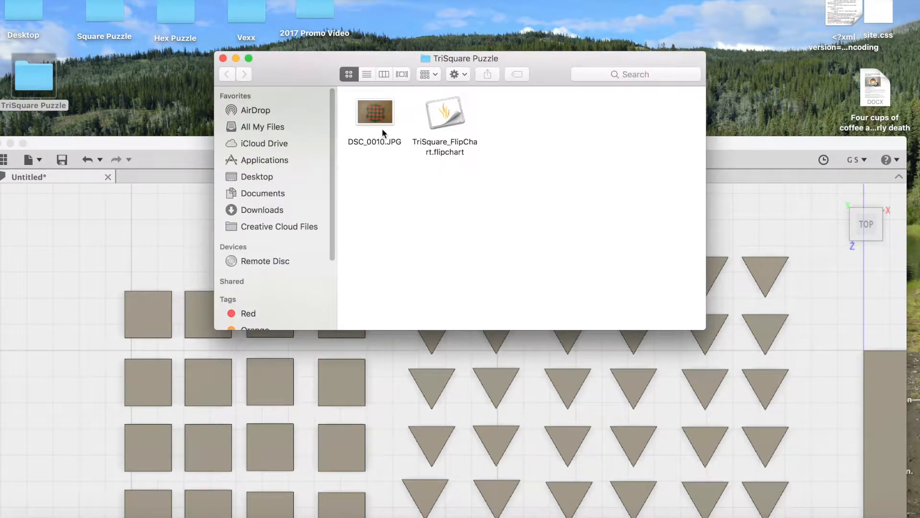
double_click(378, 119)
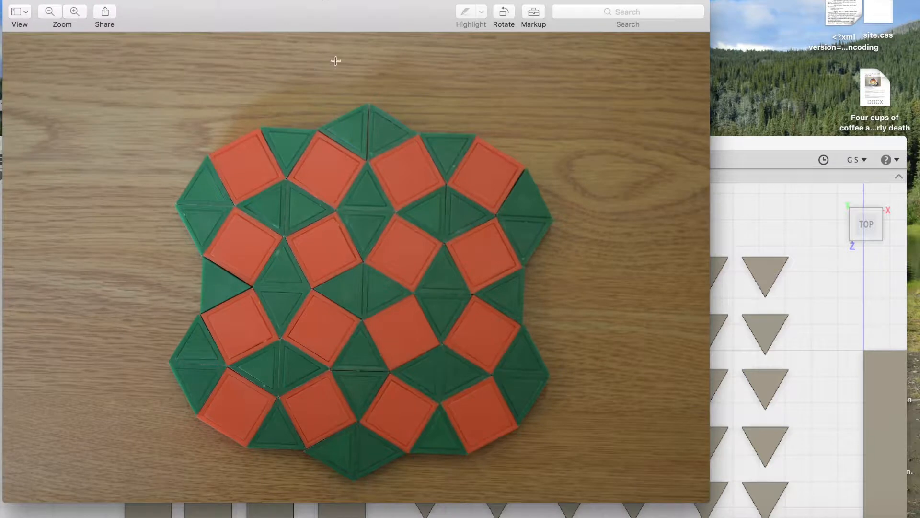
Step: Put away the folder window, reposition the puzzle photo for viewing, and minimize it to return to Fusion 360
left_click_drag(413, 22, 525, 212)
left_click(294, 70)
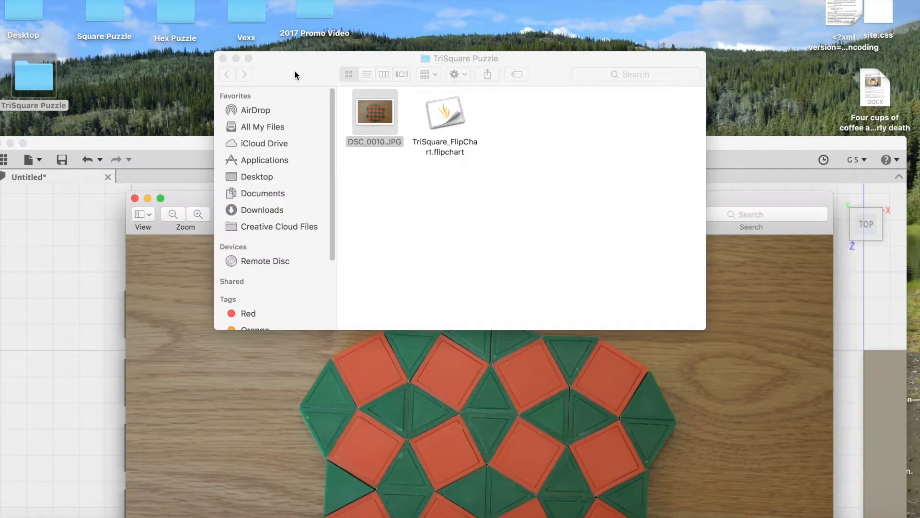
left_click(236, 58)
left_click_drag(305, 197, 297, 8)
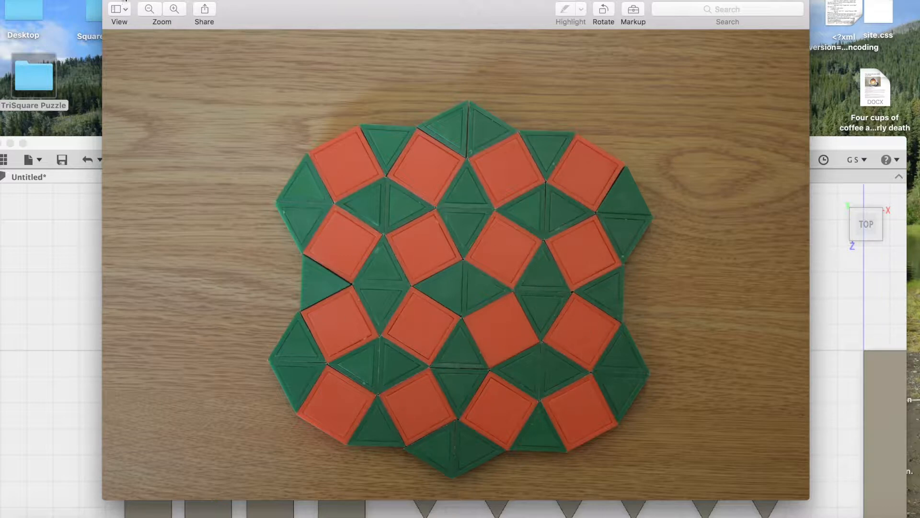
left_click(123, 1)
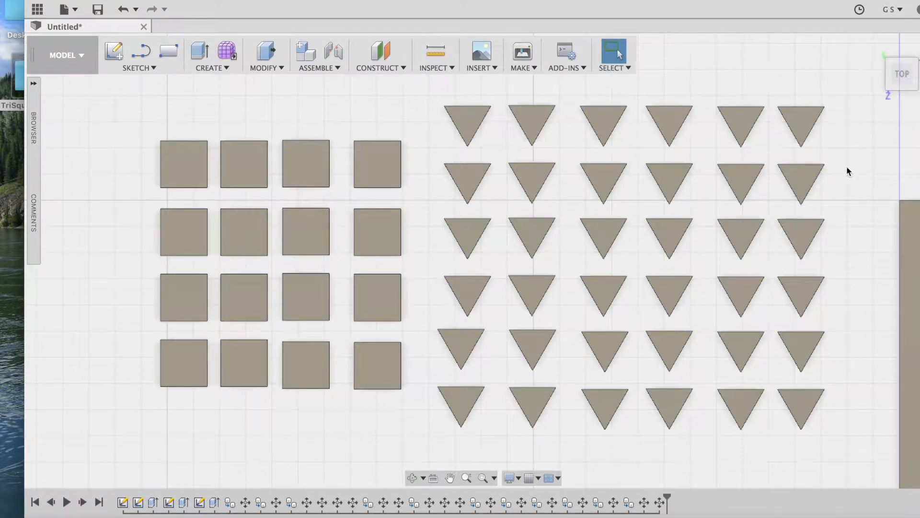
left_click(898, 82)
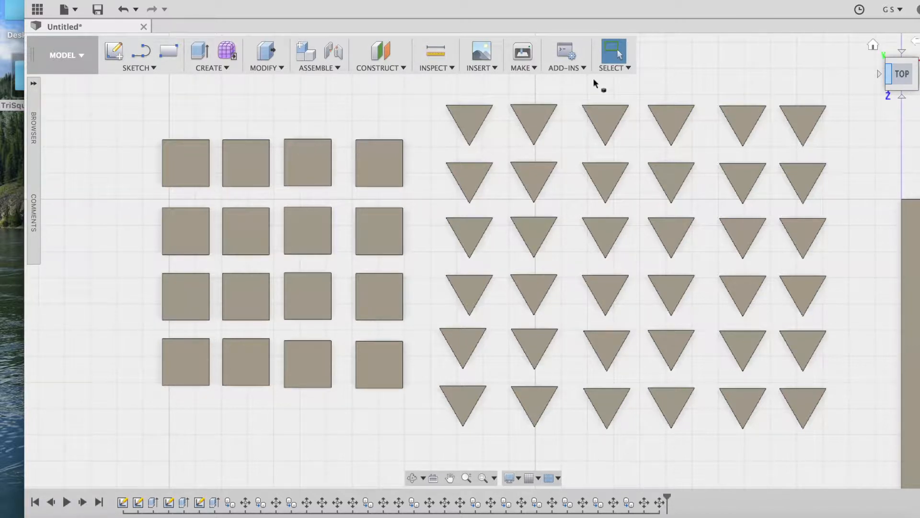
left_click(281, 67)
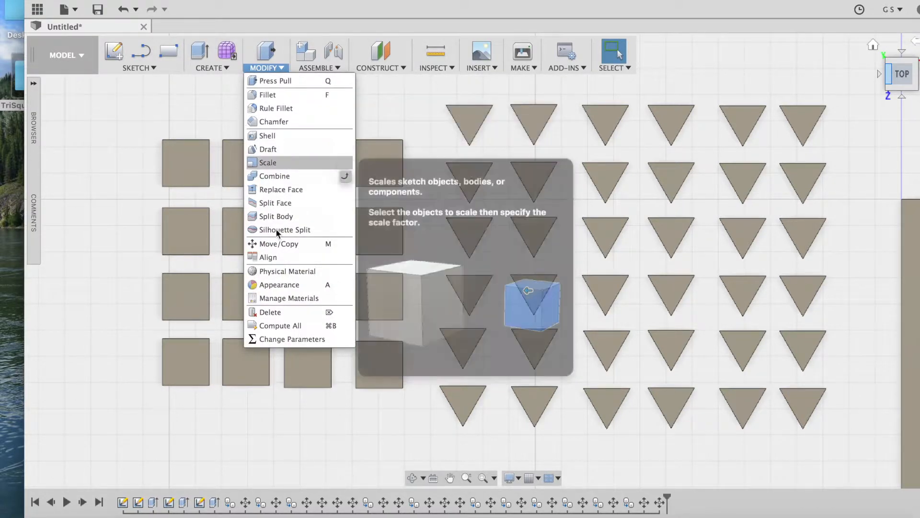
left_click(269, 256)
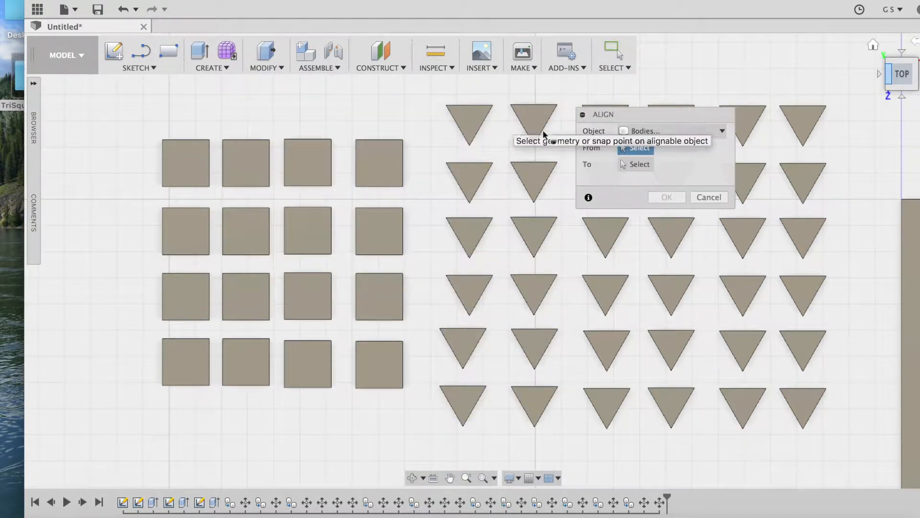
left_click(718, 199)
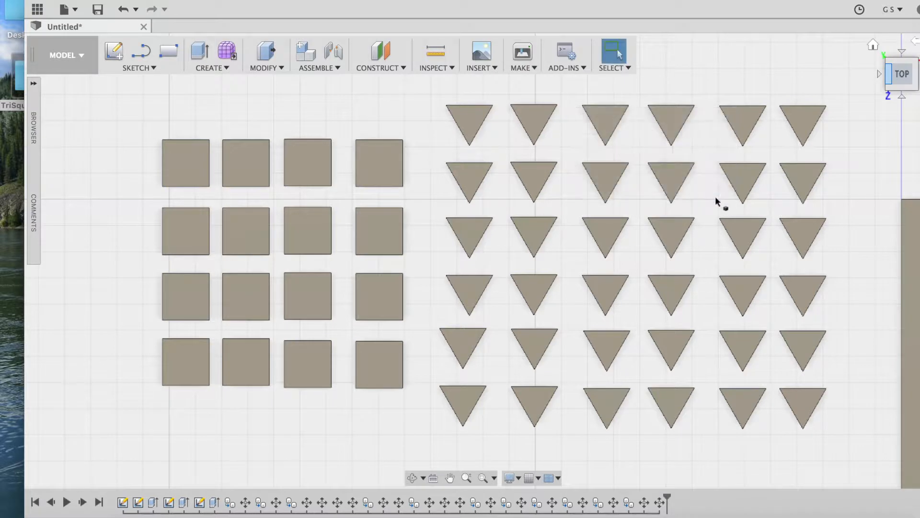
left_click(747, 174)
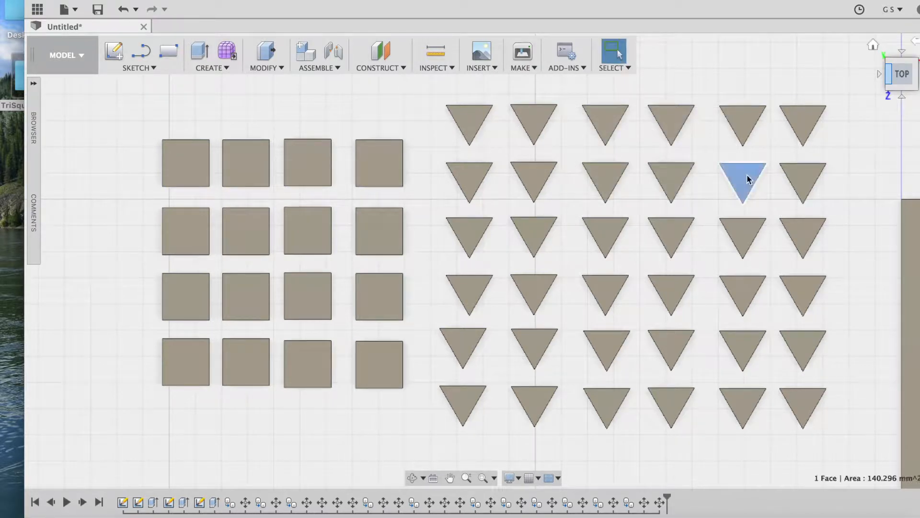
left_click(753, 63)
Step: Align a triangle's side face with the matching face of the neighbouring corner triangle, flipped so the two form a rhombus
left_click(899, 81)
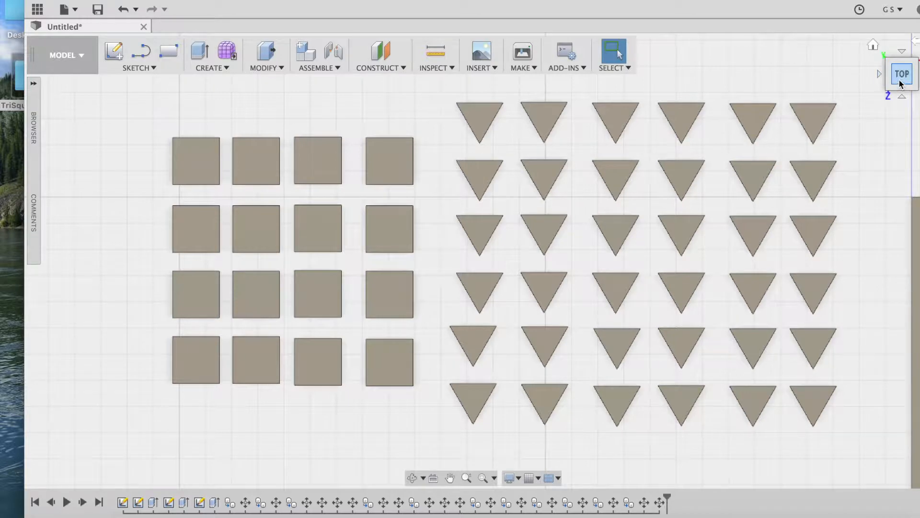
left_click(889, 87)
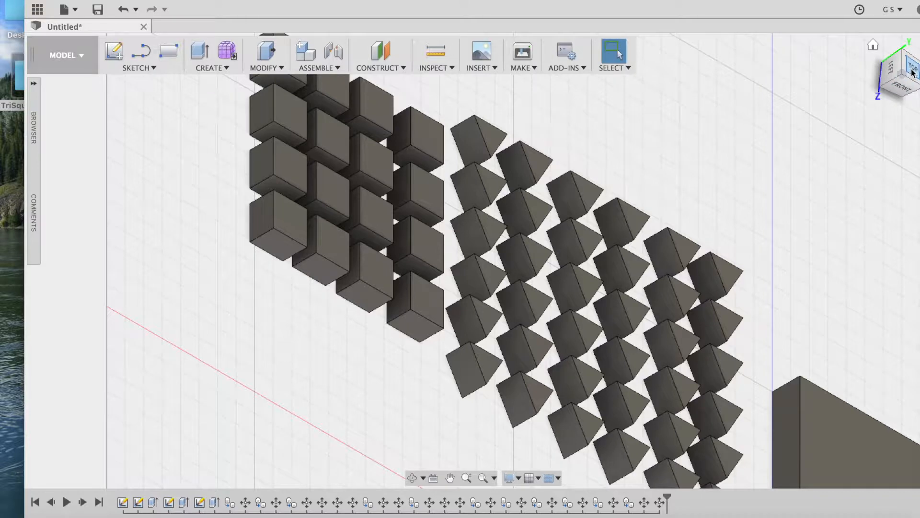
mouse_move(912, 73)
left_mouse_down()
mouse_move(858, 73)
mouse_move(900, 70)
mouse_move(901, 88)
mouse_move(901, 79)
left_mouse_up()
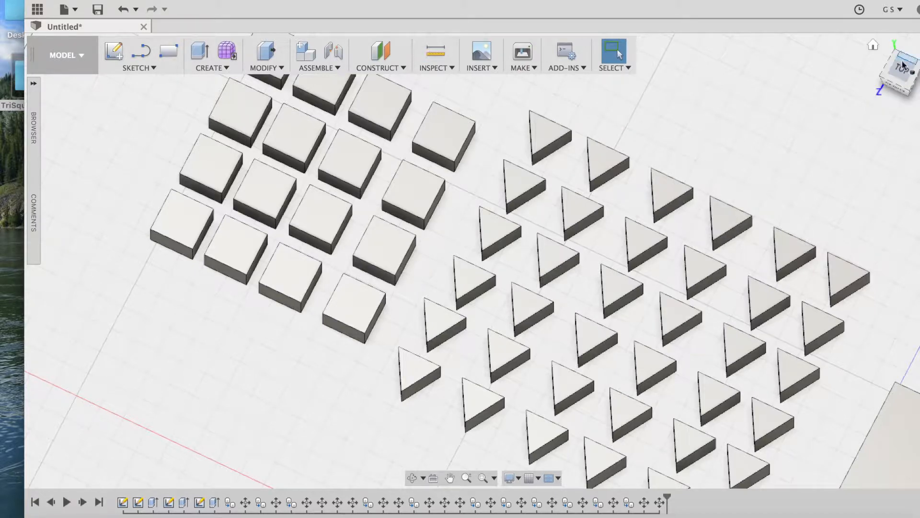
left_click_drag(897, 69, 892, 67)
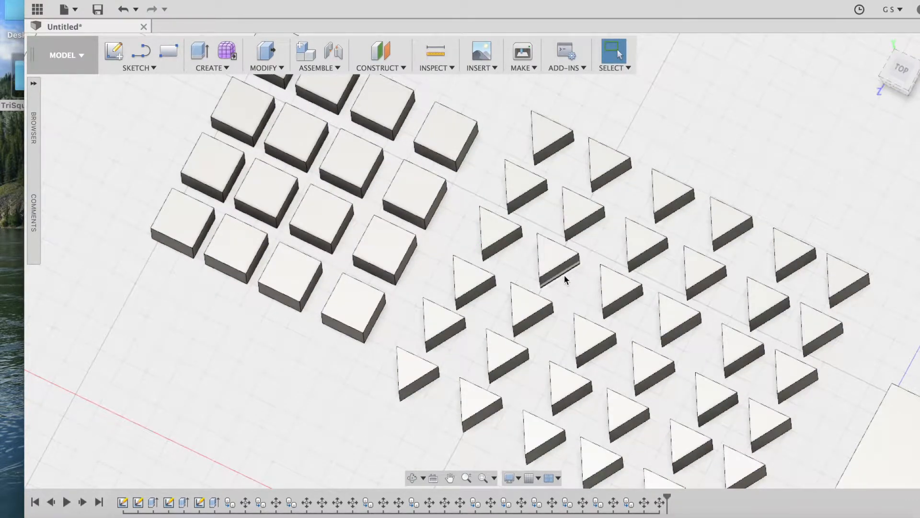
scroll(577, 284, "up", 3)
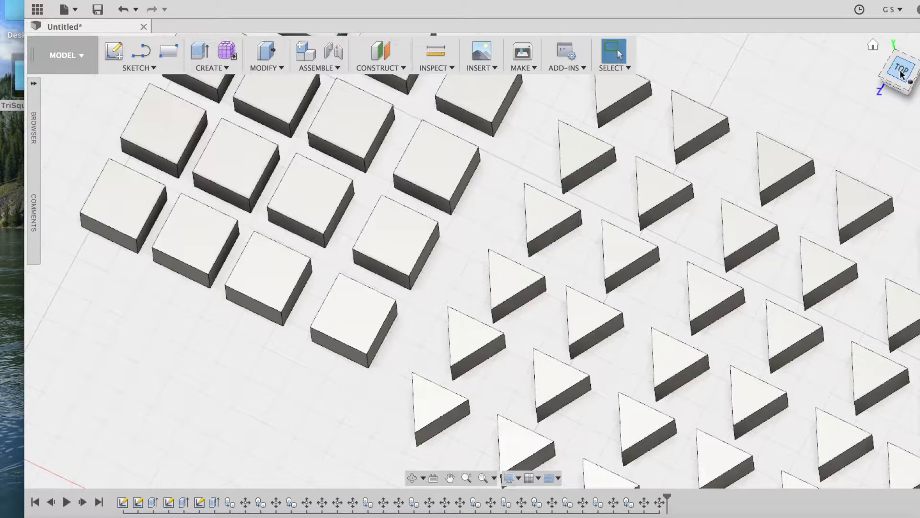
left_click_drag(901, 73, 905, 72)
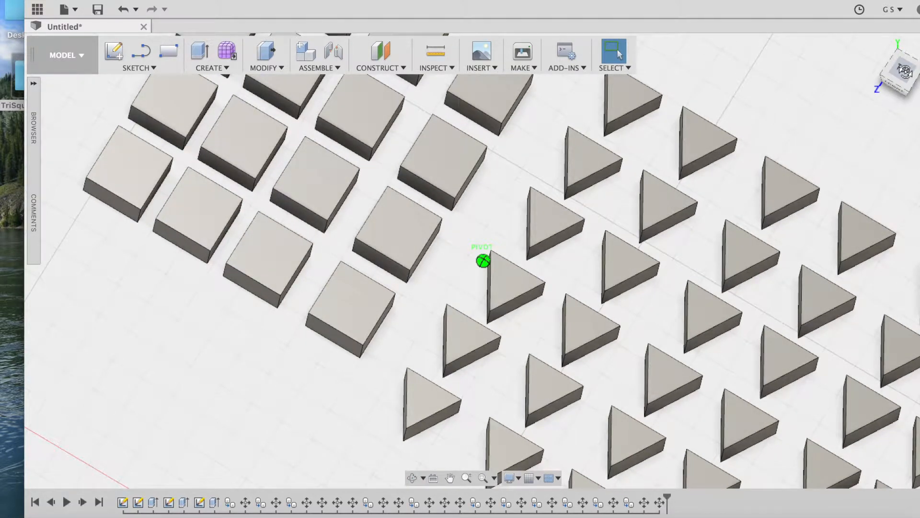
left_click_drag(905, 71, 905, 72)
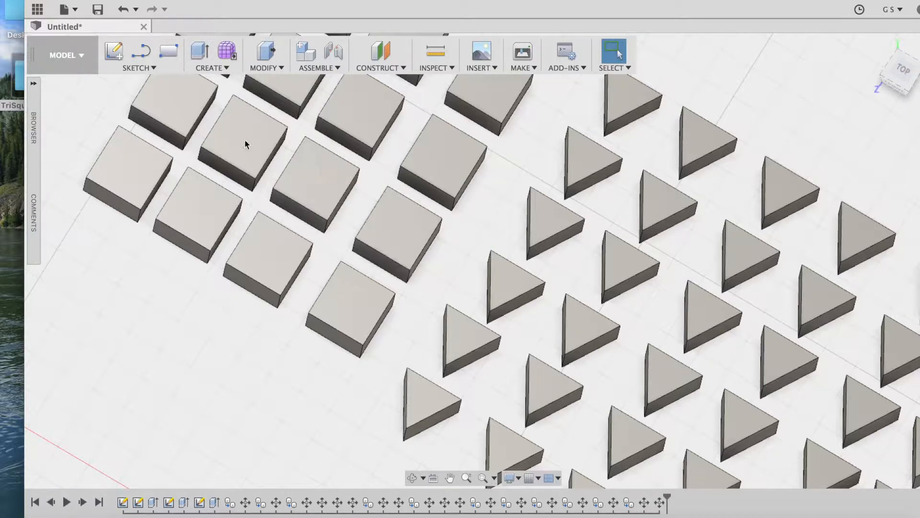
left_click(264, 68)
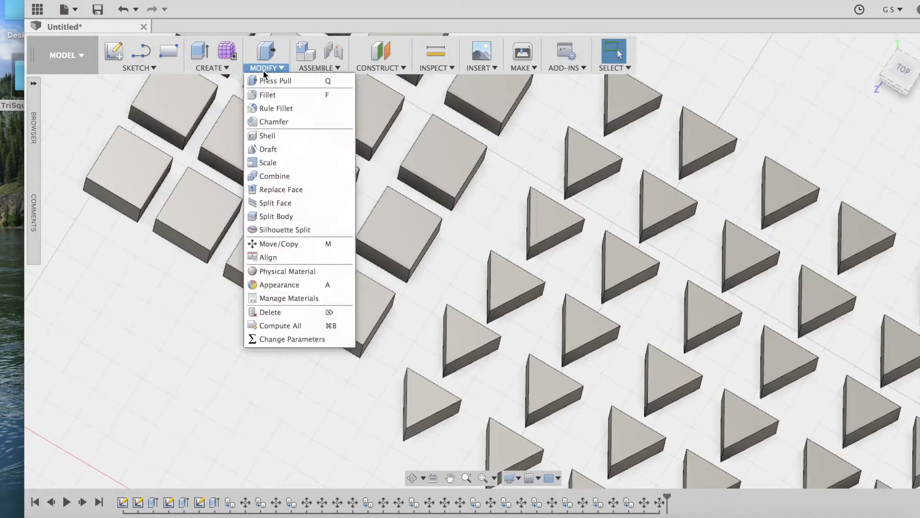
left_click(277, 258)
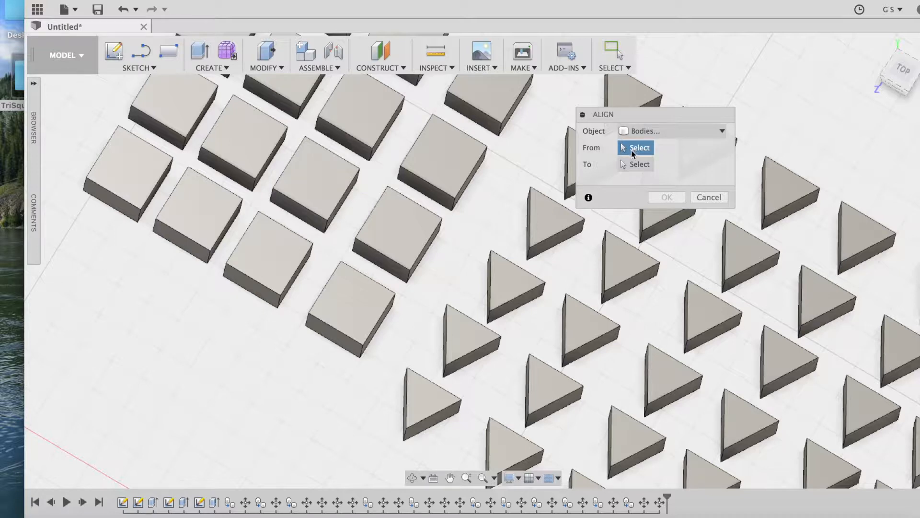
left_click(481, 351)
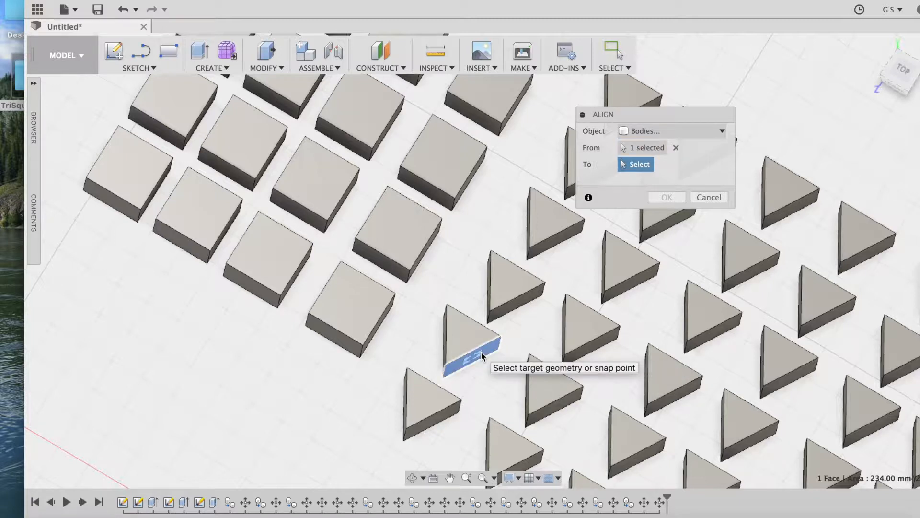
left_click(438, 416)
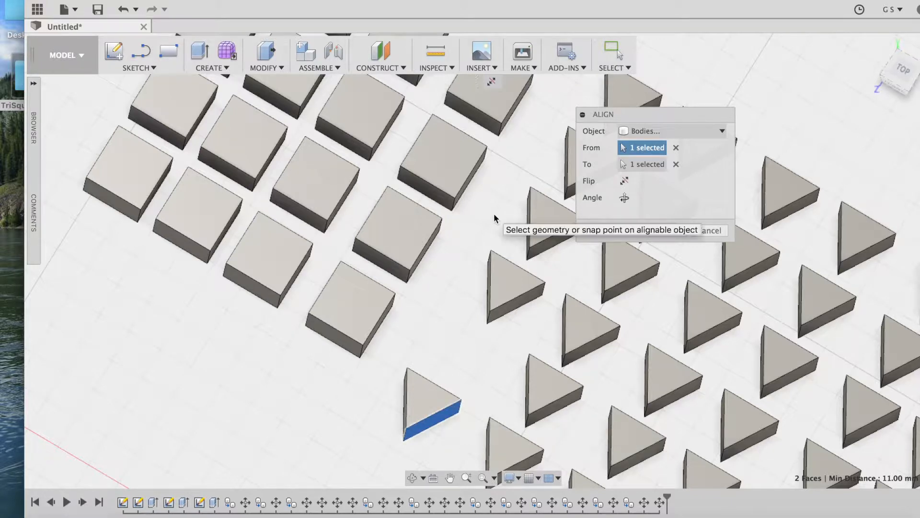
left_click(492, 84)
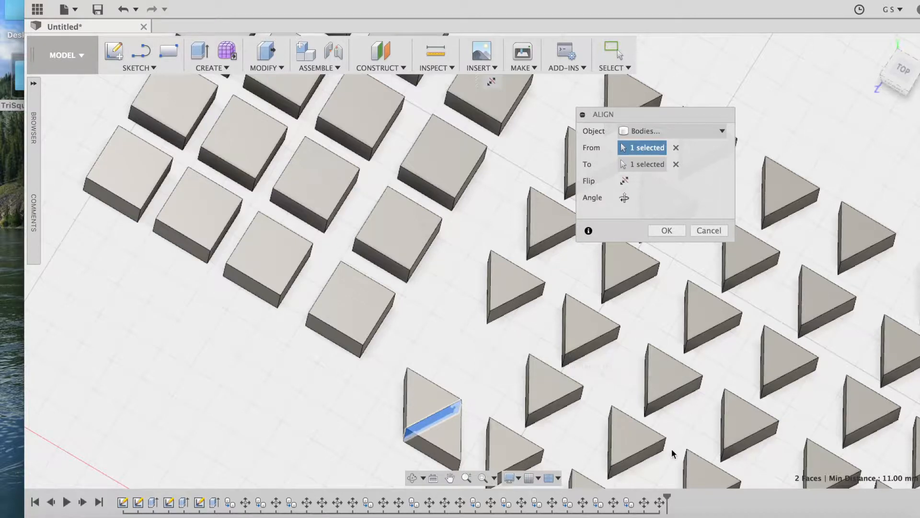
Step: Check the puzzle photo and align the nearest square's side face to the flipped triangle's outer face, flipping the square outward
left_click(887, 517)
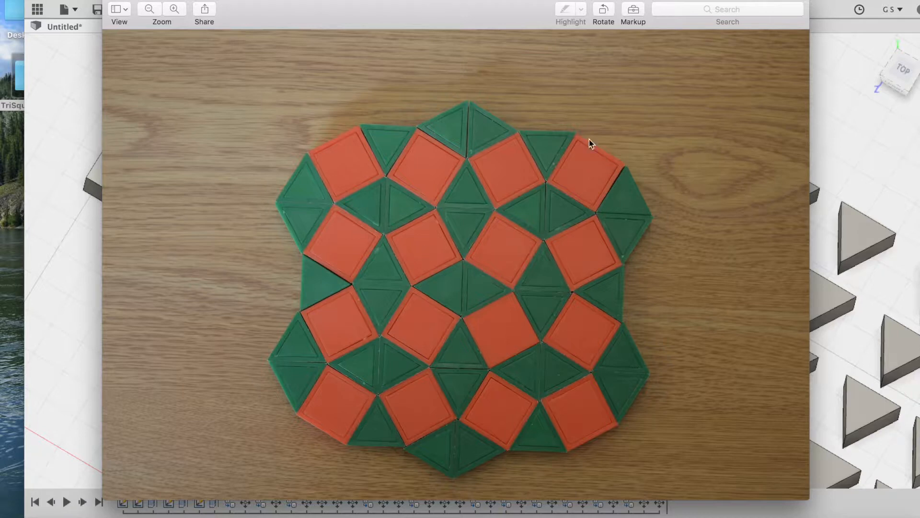
left_click(125, 0)
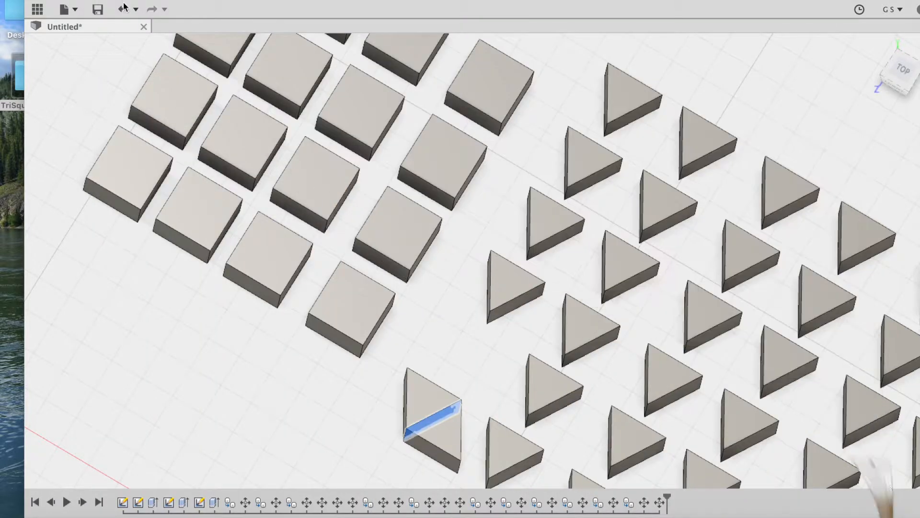
left_click(334, 339)
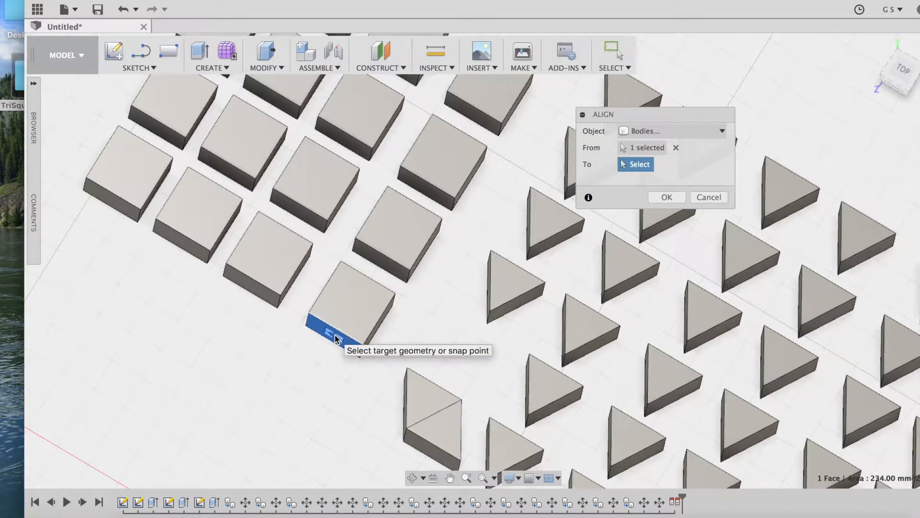
left_click(422, 451)
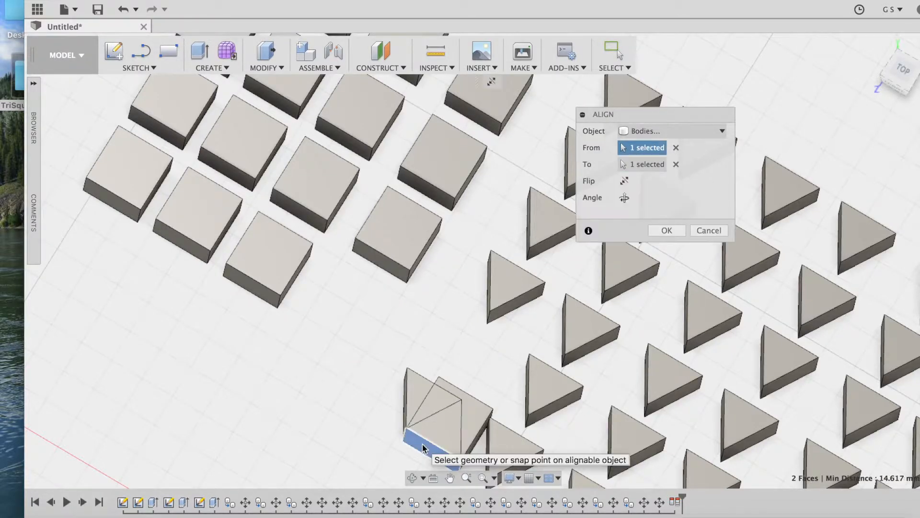
left_click(492, 81)
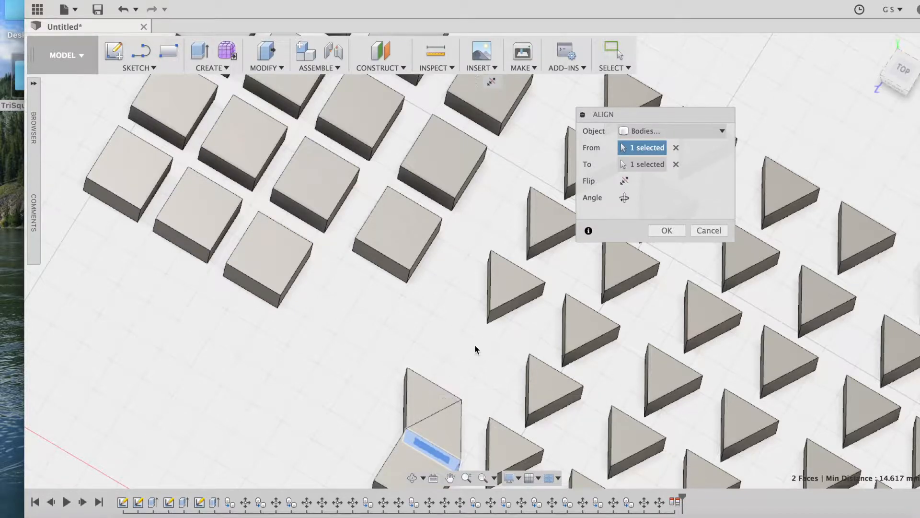
Step: Align the side face of the nearest remaining square to the free outer face of the first triangle in the rhombus
scroll(476, 345, "down", 4)
scroll(475, 345, "down", 4)
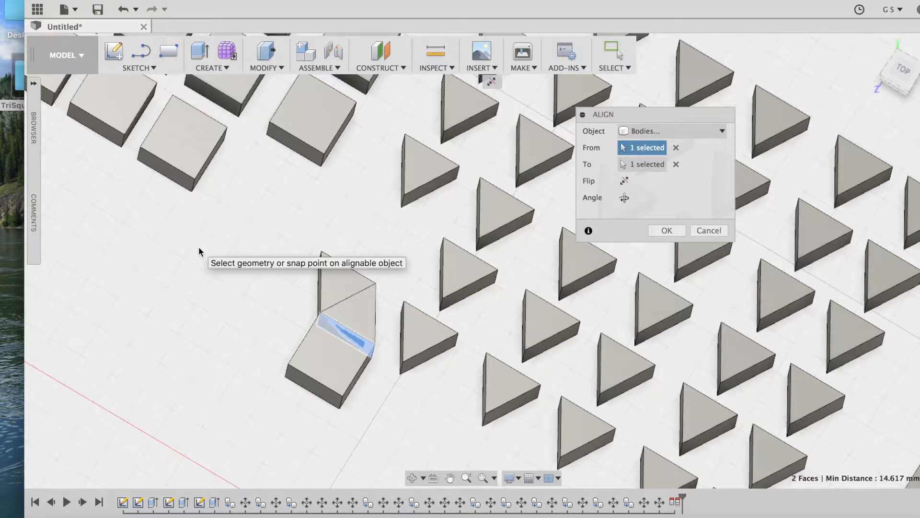
left_click_drag(905, 71, 910, 62)
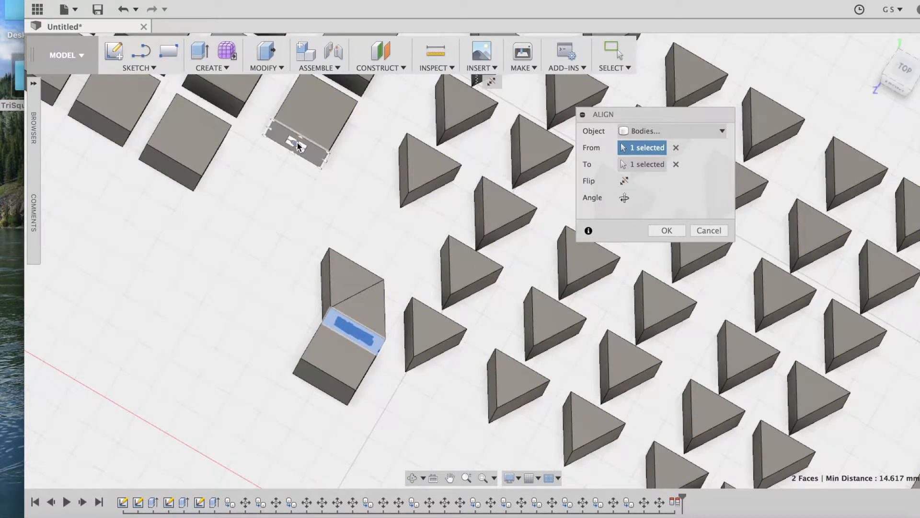
left_click(297, 143)
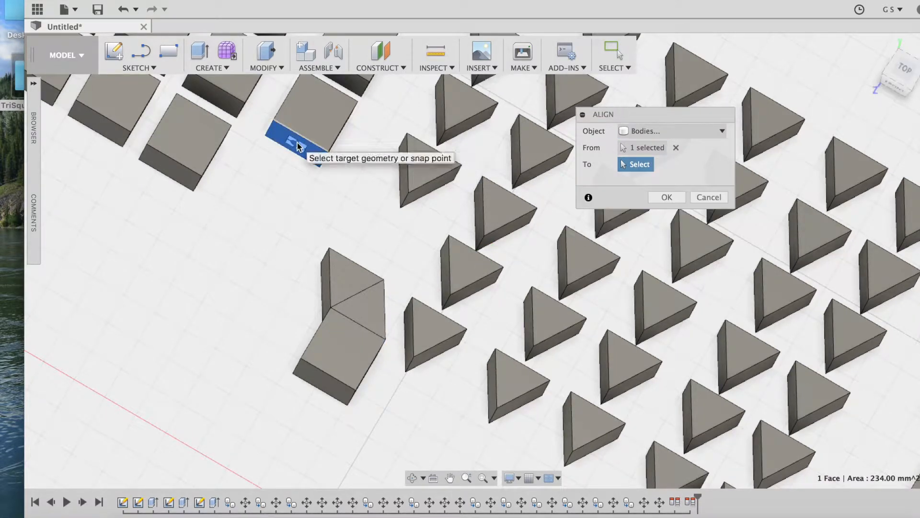
left_click(326, 290)
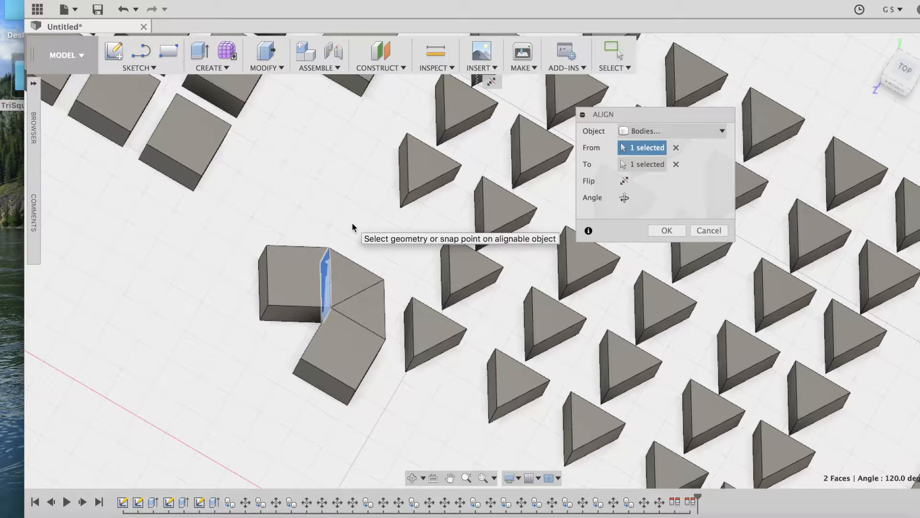
Step: Align the nearest remaining square's side face to the free upper outer face of the rhombus's first triangle, flipping the square outward
left_click_drag(900, 77, 885, 71)
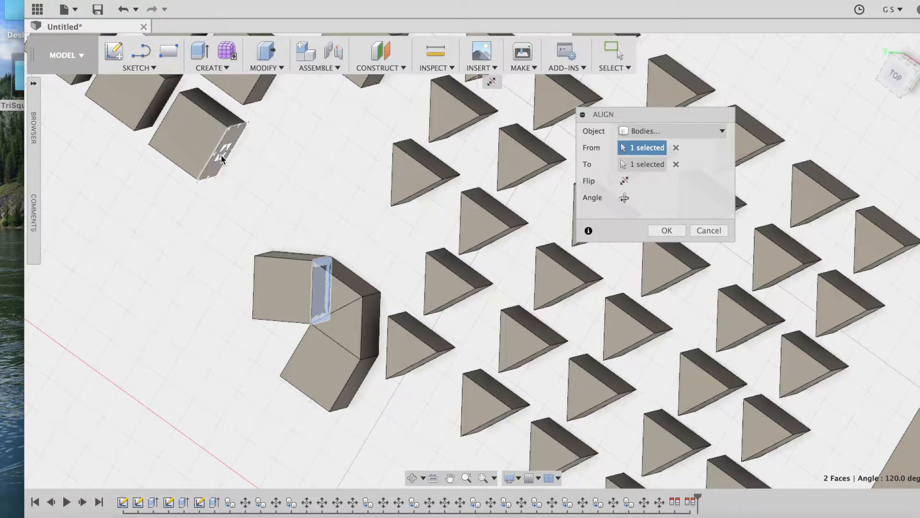
left_click(220, 158)
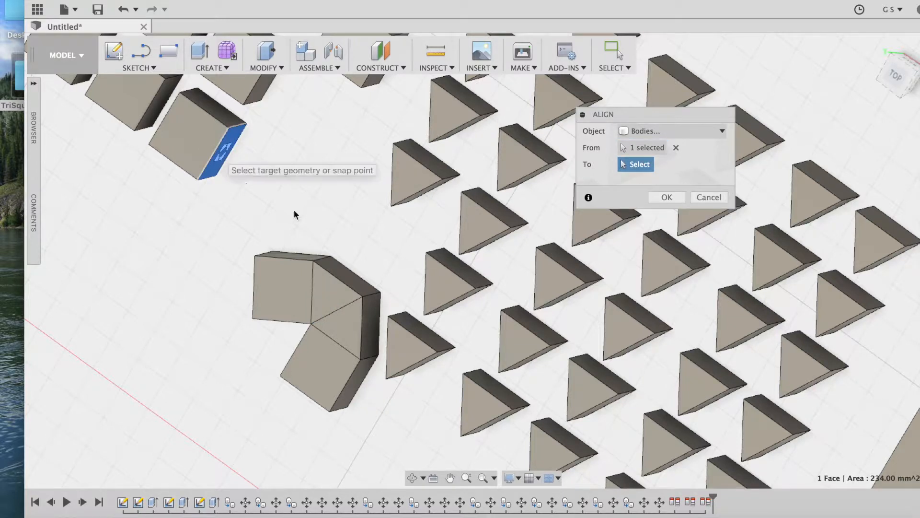
left_click(349, 280)
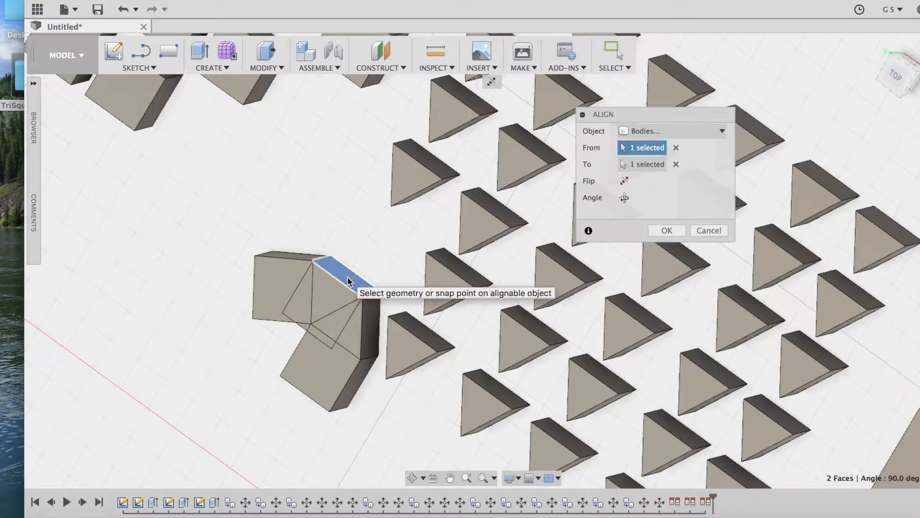
left_click(490, 84)
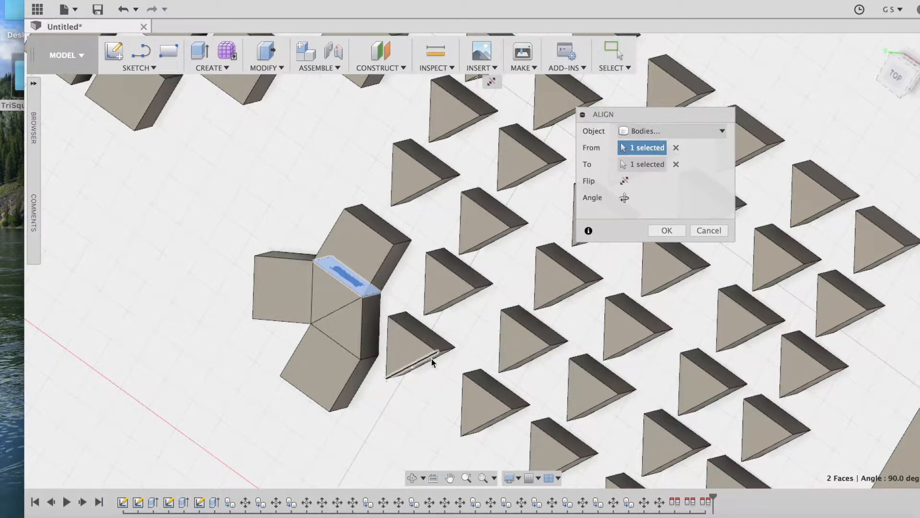
Step: Align the nearest loose triangle's side face to the outer end face of the lower square, with the triangle pointing outward
left_click_drag(894, 76, 890, 46)
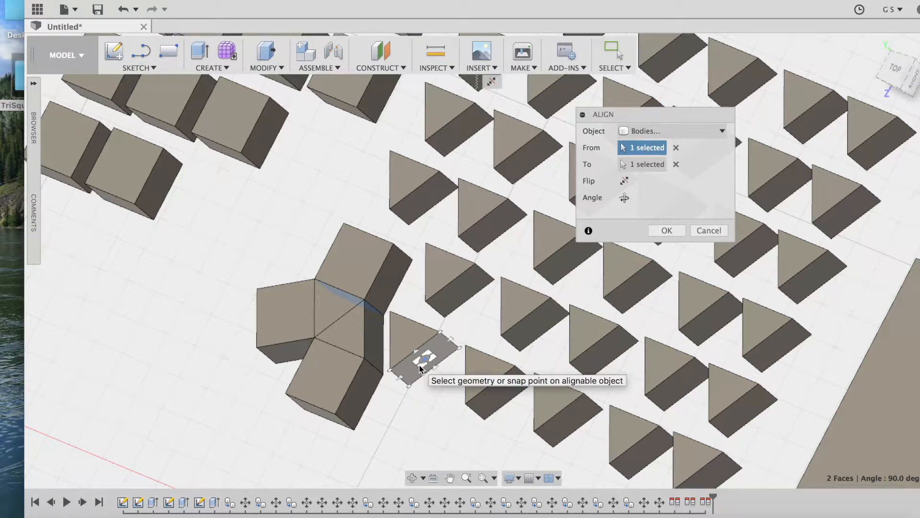
left_click(419, 368)
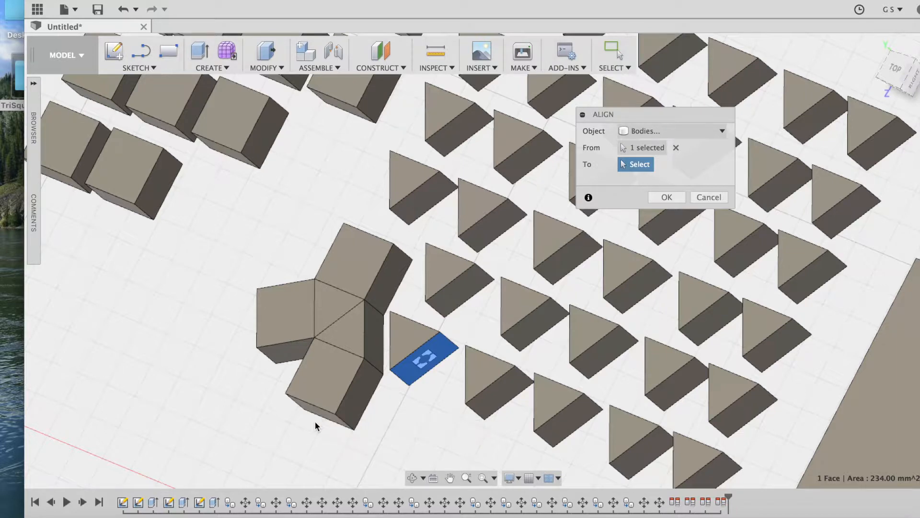
scroll(316, 418, "left", 4)
scroll(319, 404, "up", 4)
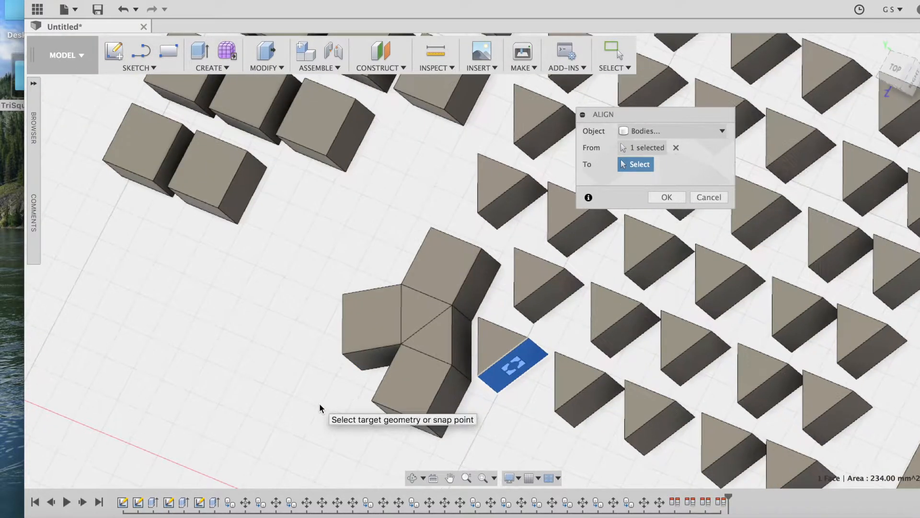
scroll(319, 404, "down", 5)
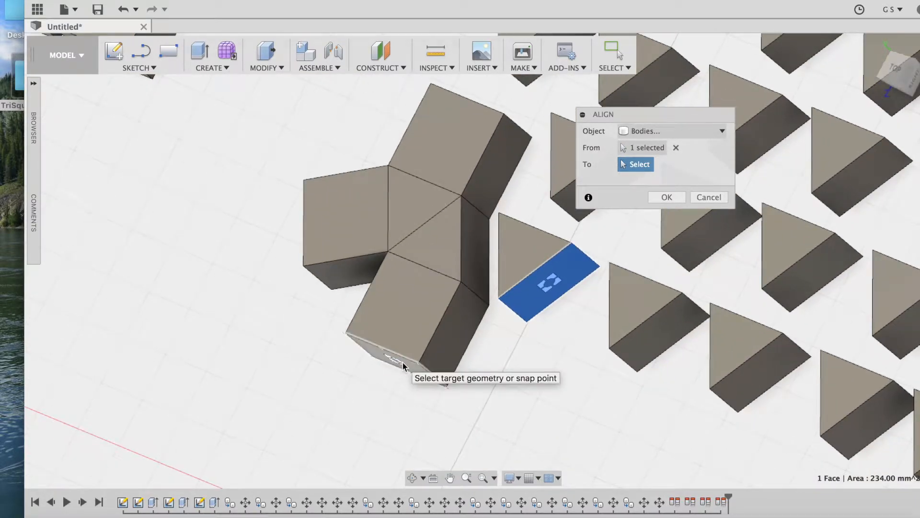
left_click(402, 361)
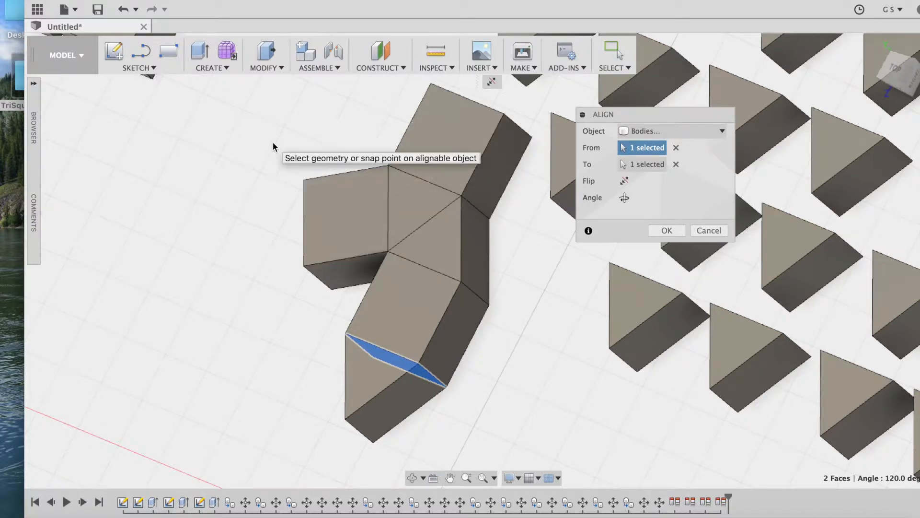
Step: Align a loose square's side face to the remaining free outer face of the rhombus's second triangle
scroll(273, 142, "up", 5)
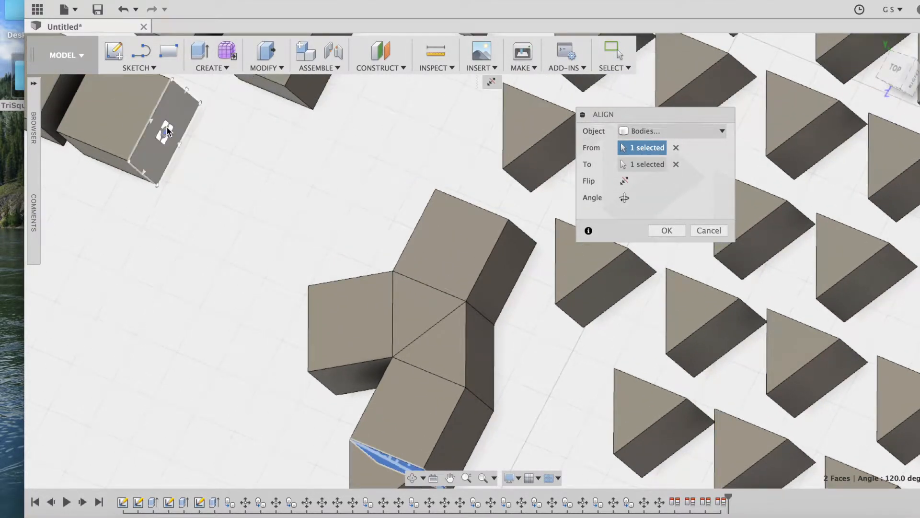
left_click(167, 130)
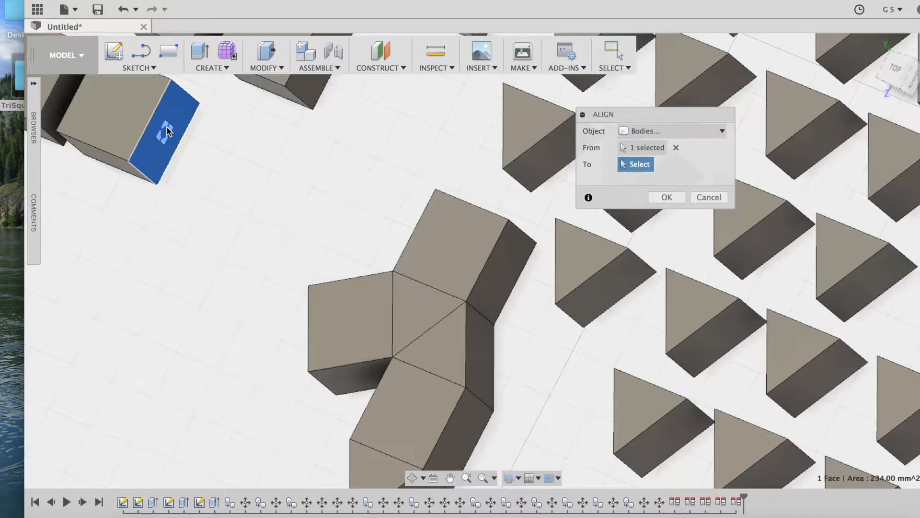
left_click(479, 354)
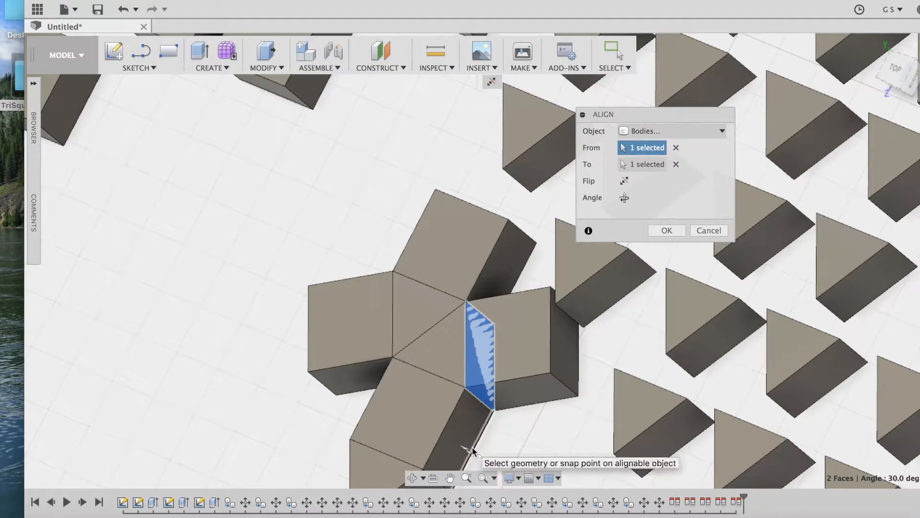
left_click_drag(899, 72, 919, 68)
mouse_move(7, 66)
left_mouse_down()
mouse_move(48, 52)
mouse_move(68, 27)
mouse_move(58, 57)
left_mouse_up()
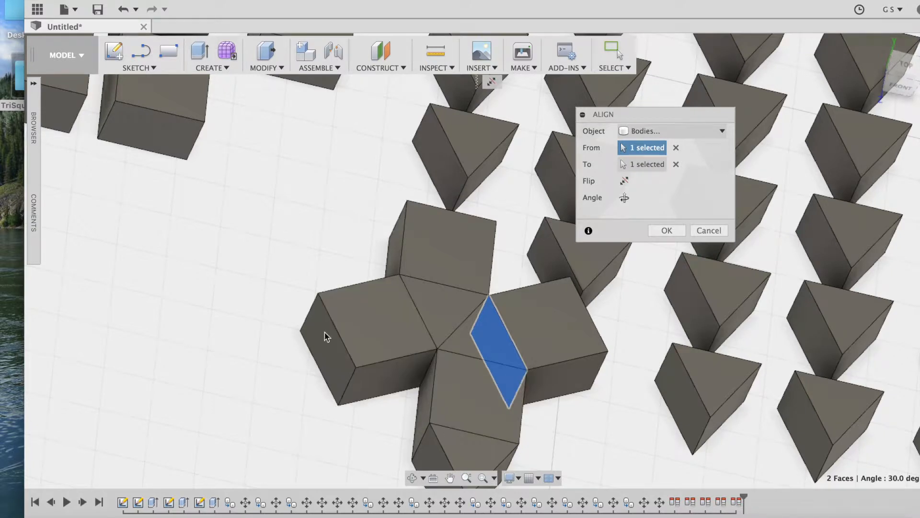
left_click(690, 395)
left_click(392, 375)
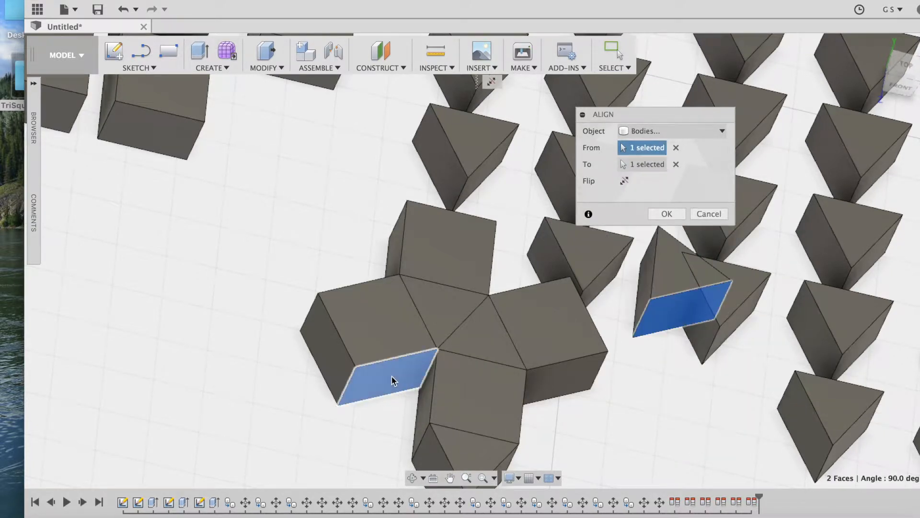
left_click(491, 83)
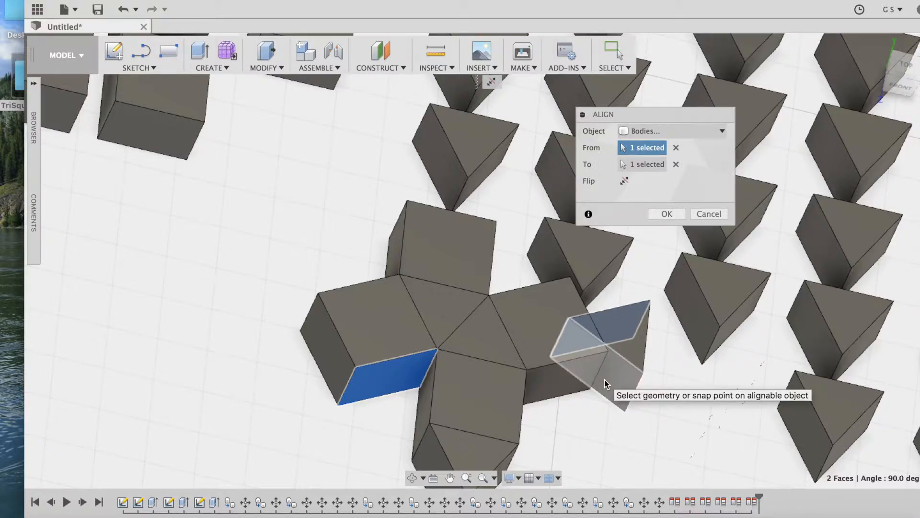
key("Escape")
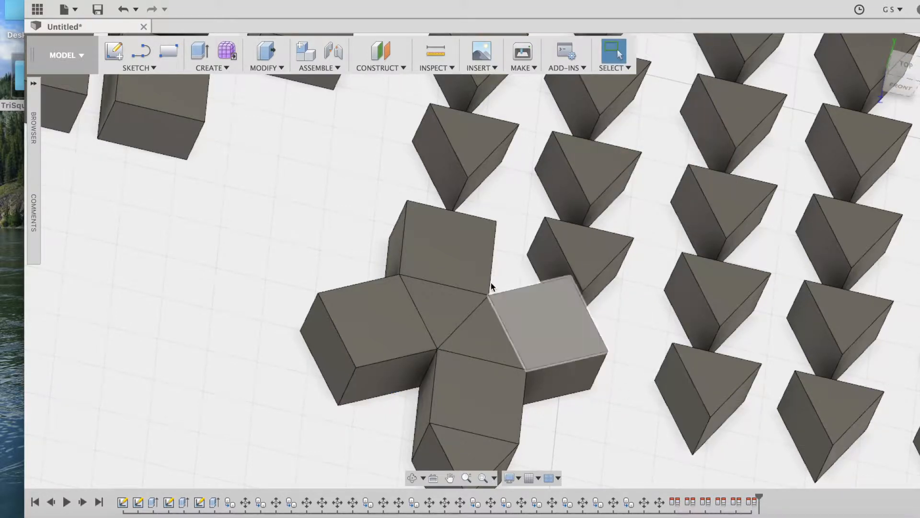
Step: Align a loose triangle's side face to the left square's face beside the lower square, flipping the triangle into the gap between them
left_click(278, 68)
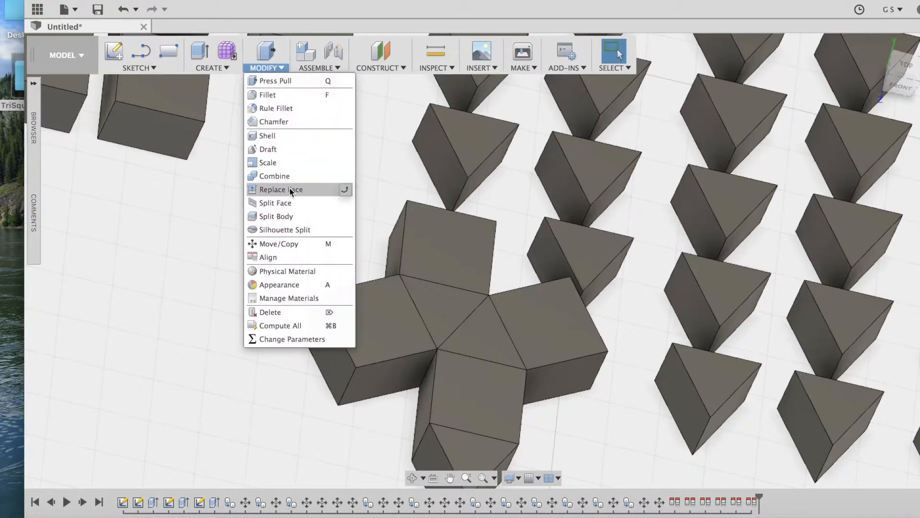
left_click(277, 255)
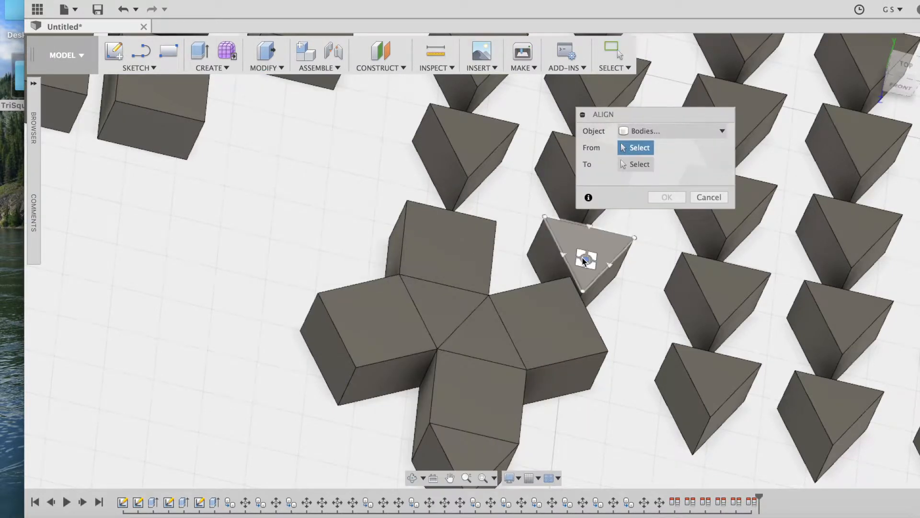
left_click(683, 396)
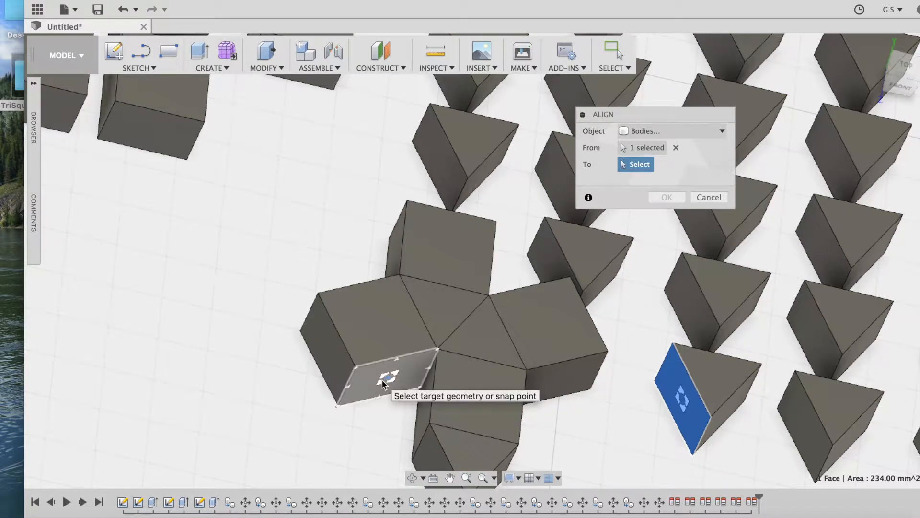
left_click(383, 383)
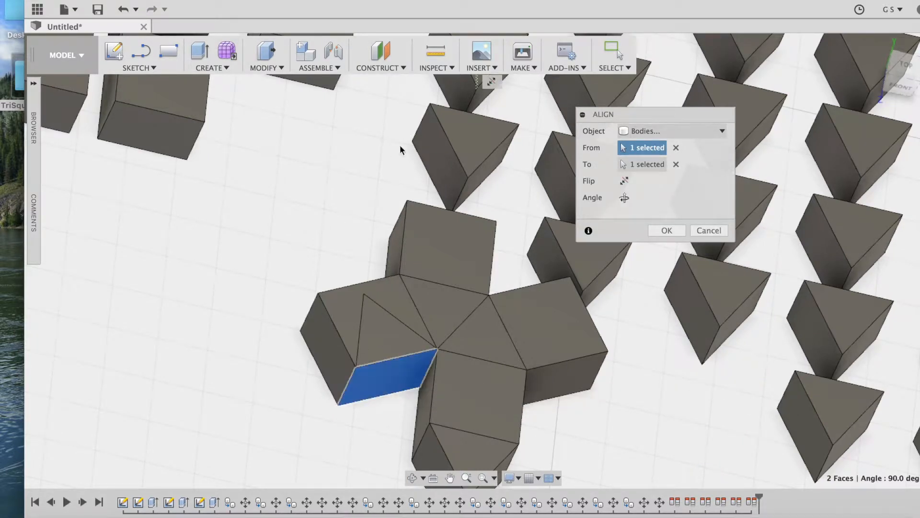
left_click(491, 84)
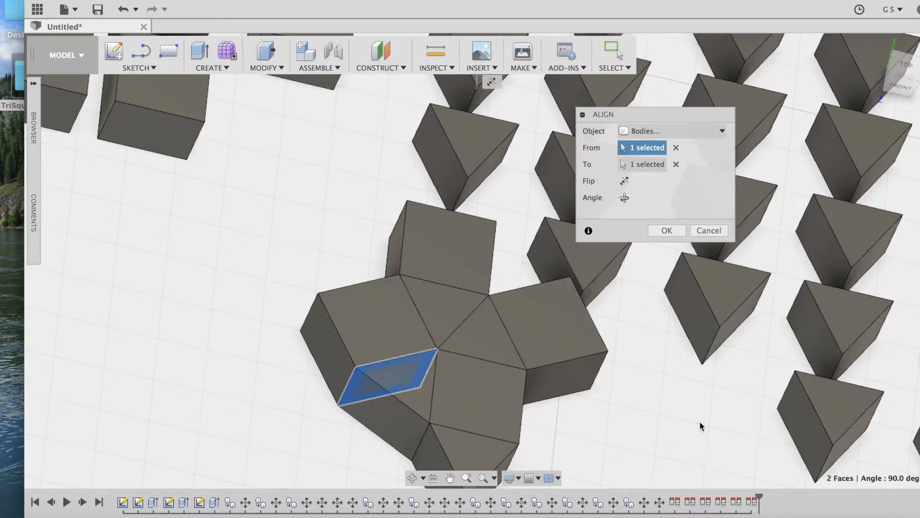
left_click(697, 308)
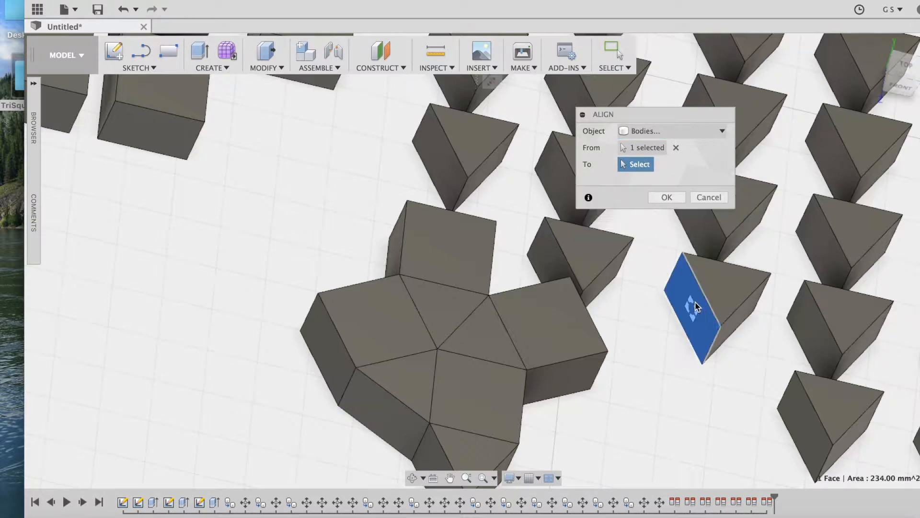
left_click(571, 370)
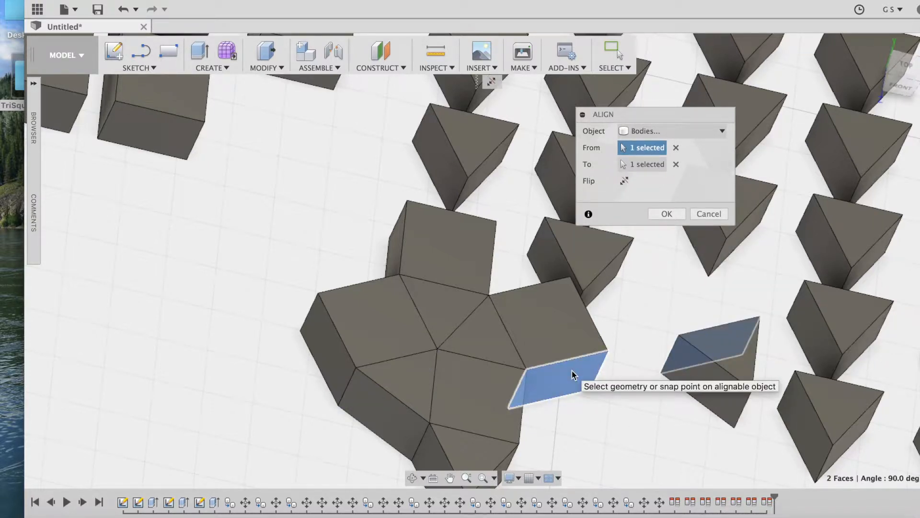
left_click(491, 83)
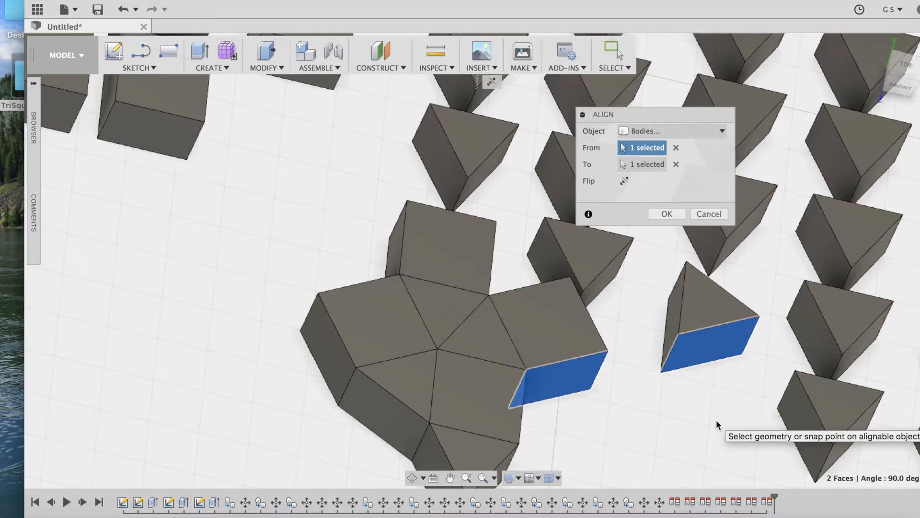
key("Return")
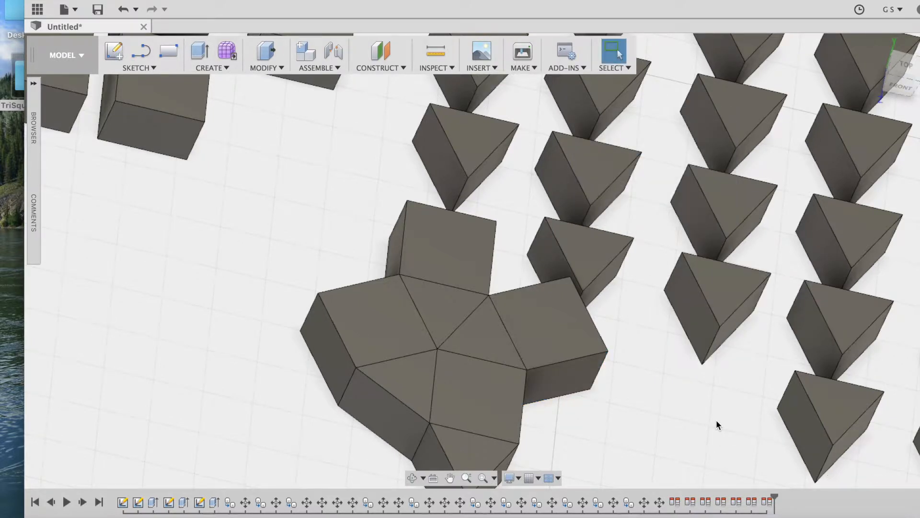
left_click(692, 305)
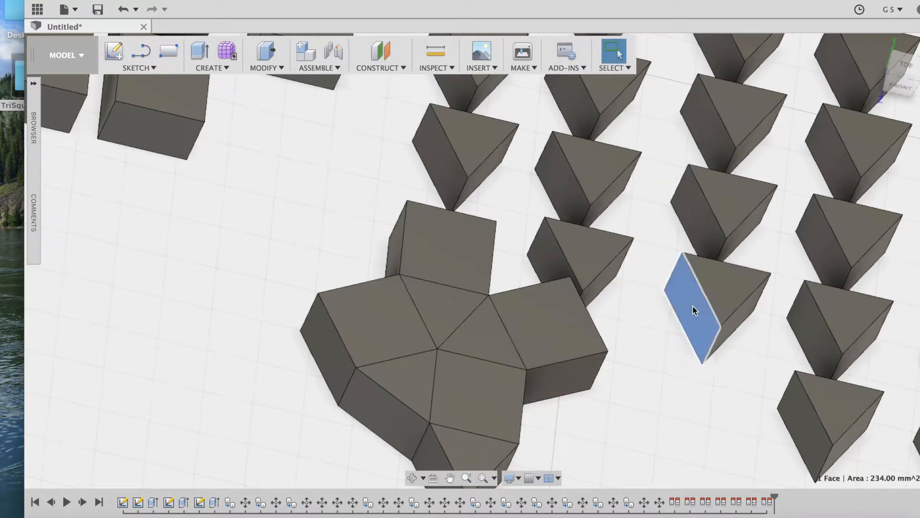
left_click(689, 384)
Step: Align the nearest loose triangle's side face to the right square's face beside the lower square, flipping the triangle outward
left_click(273, 72)
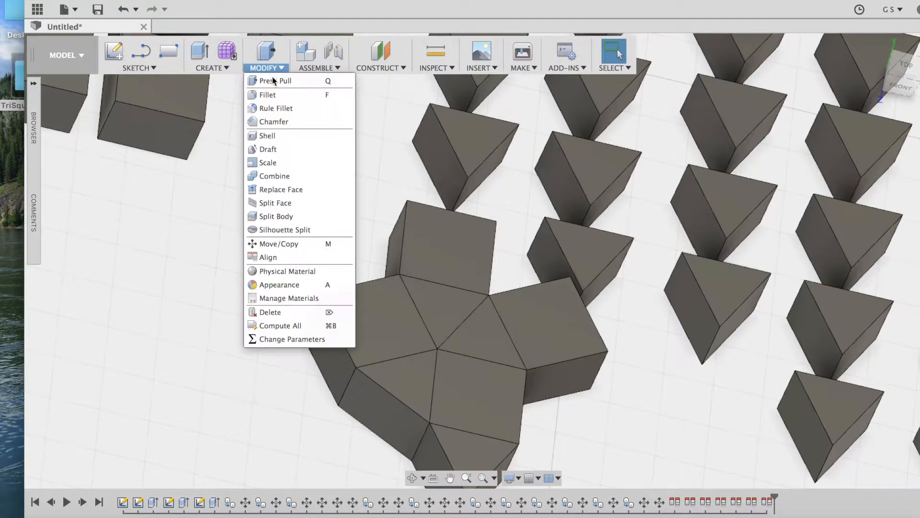
left_click(283, 257)
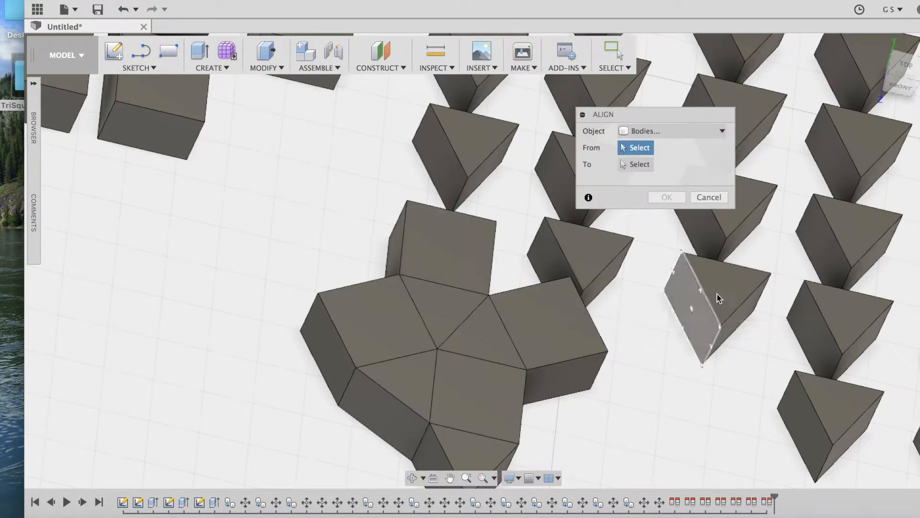
left_click(695, 309)
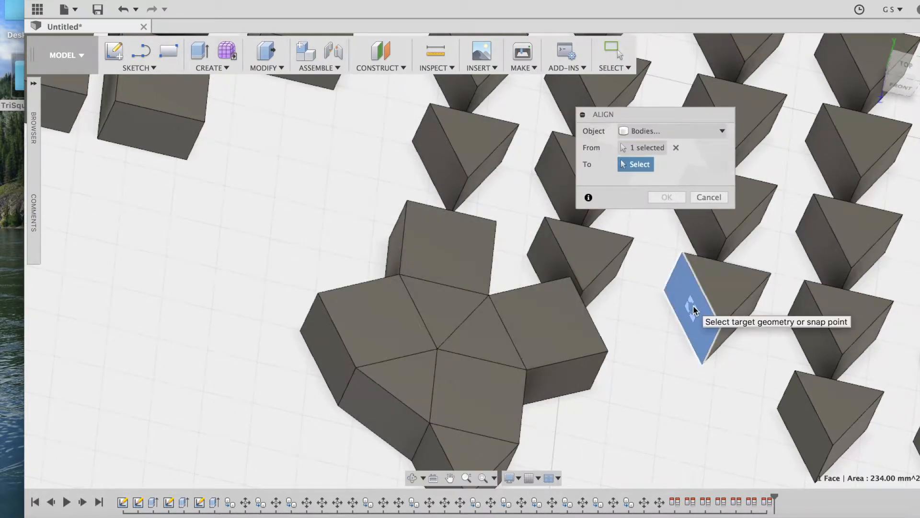
left_click(563, 378)
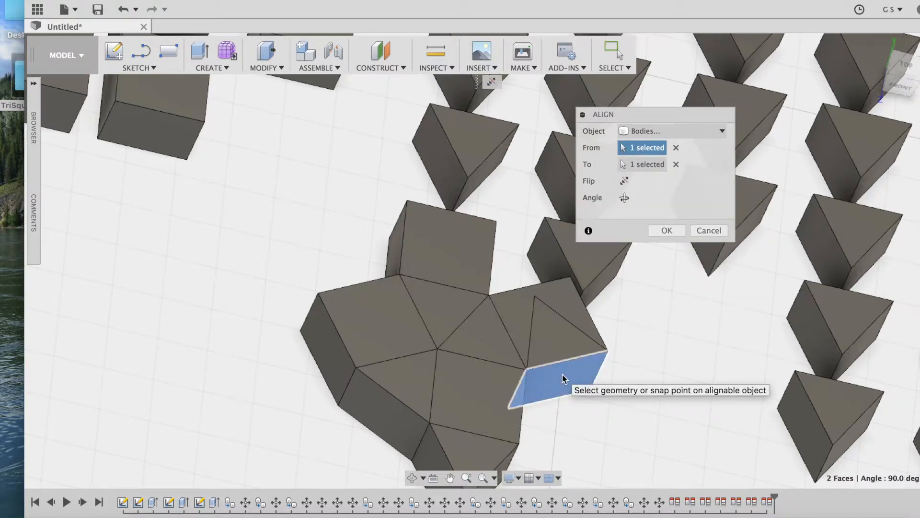
left_click(491, 84)
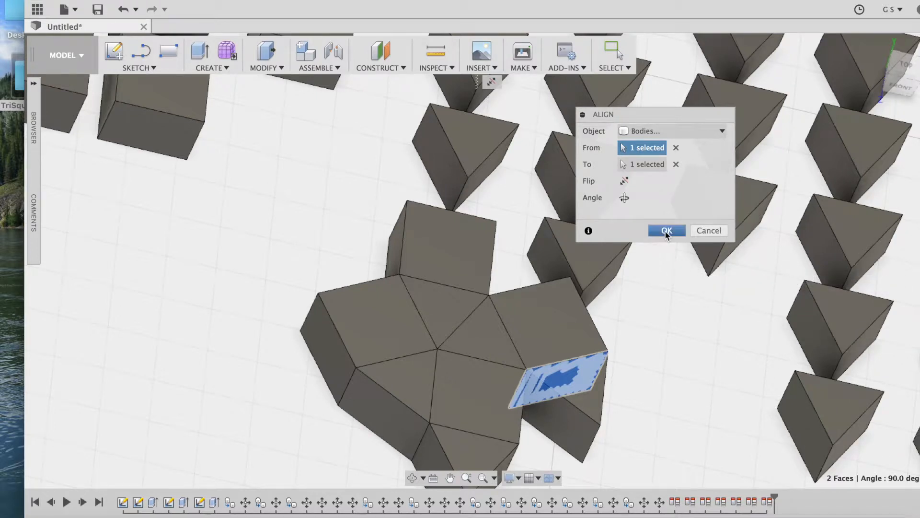
Step: Align another triangle's side face to the newly placed triangle's inner face, flipping it to fill the gap beside the lower square
left_click(804, 428)
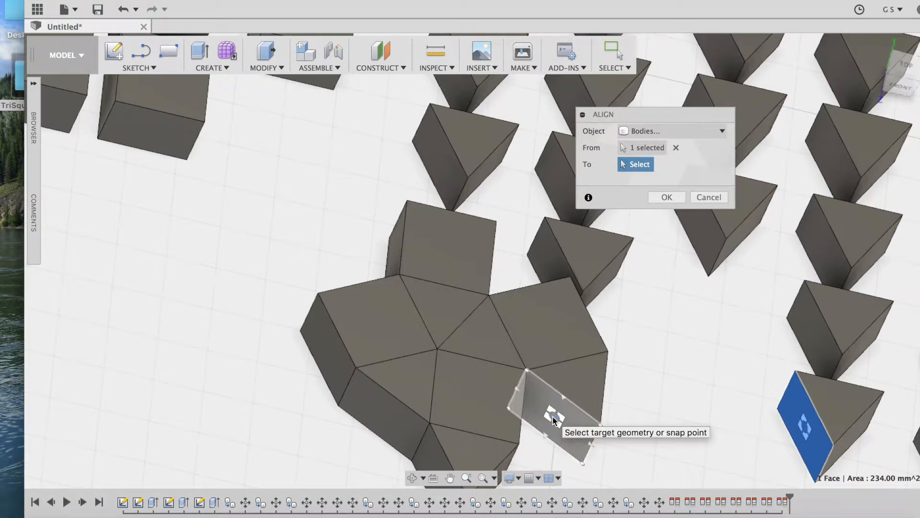
left_click(553, 416)
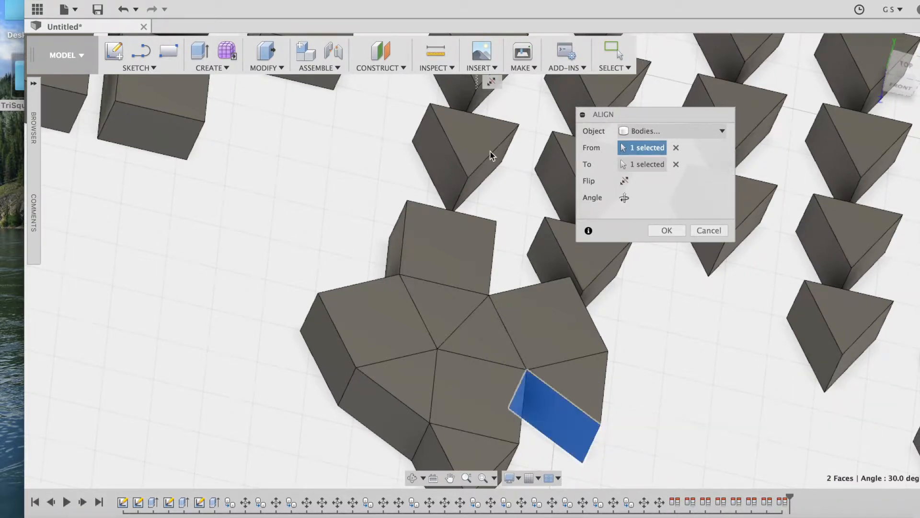
left_click(491, 83)
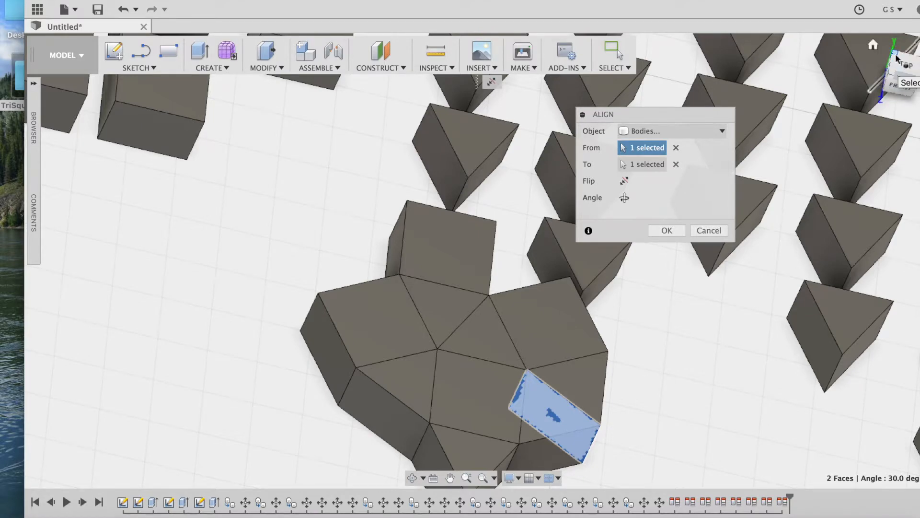
left_click(896, 57)
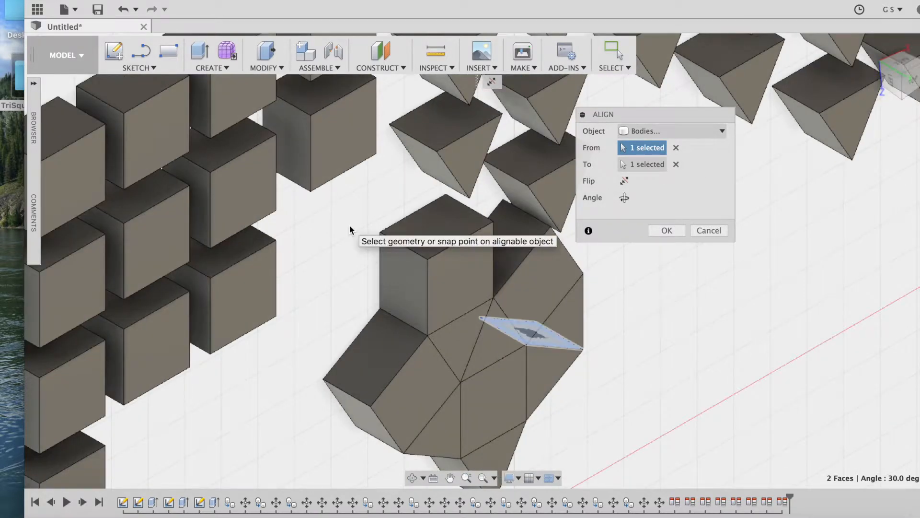
Step: Align a loose triangle's side face to the left square's free face that looks toward the upper square
left_click(432, 161)
left_click(381, 359)
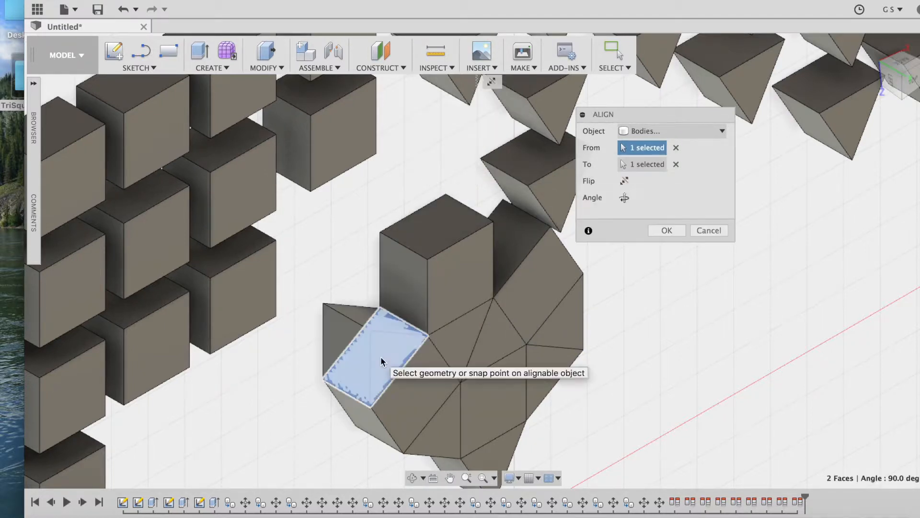
left_click(528, 167)
left_click(402, 305)
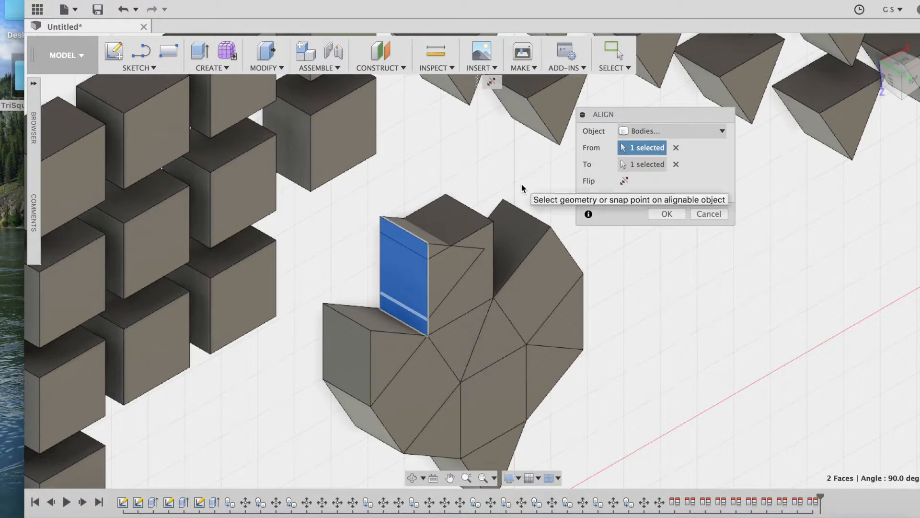
left_click(491, 82)
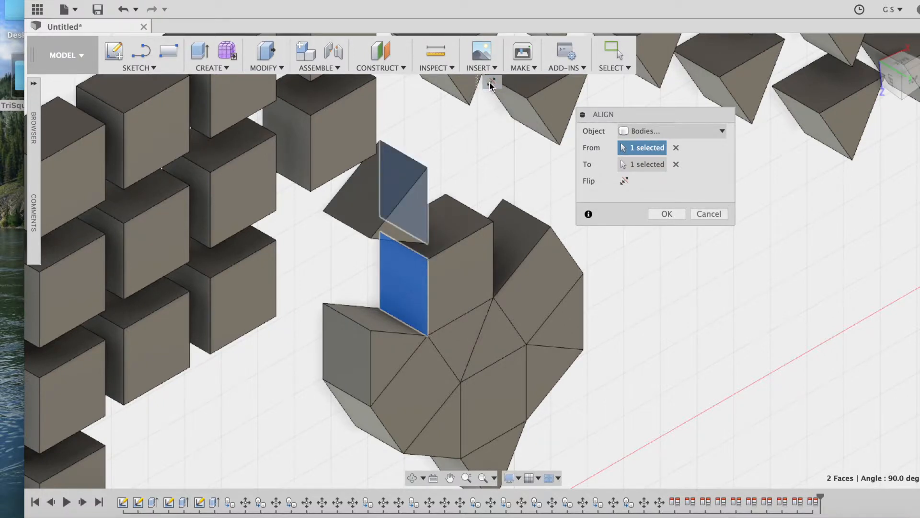
key("Escape")
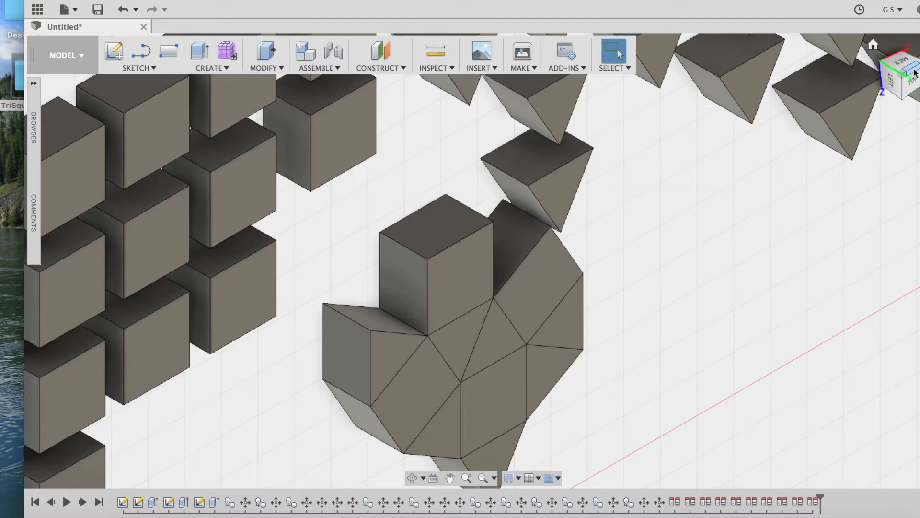
Step: Align the nearest loose triangle's side face to the upper square's left face, filling the gap beside the previously placed triangle
middle_click_drag(483, 260, 783, 272, "shift")
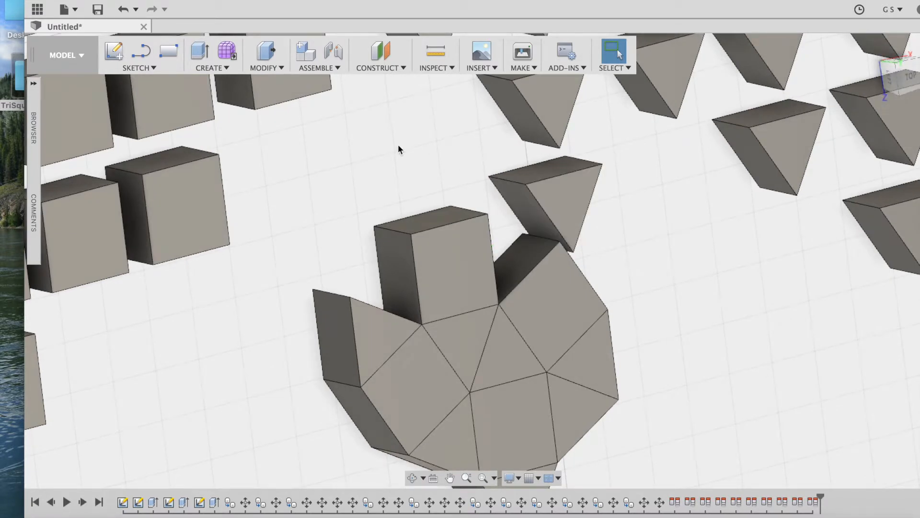
left_click(278, 66)
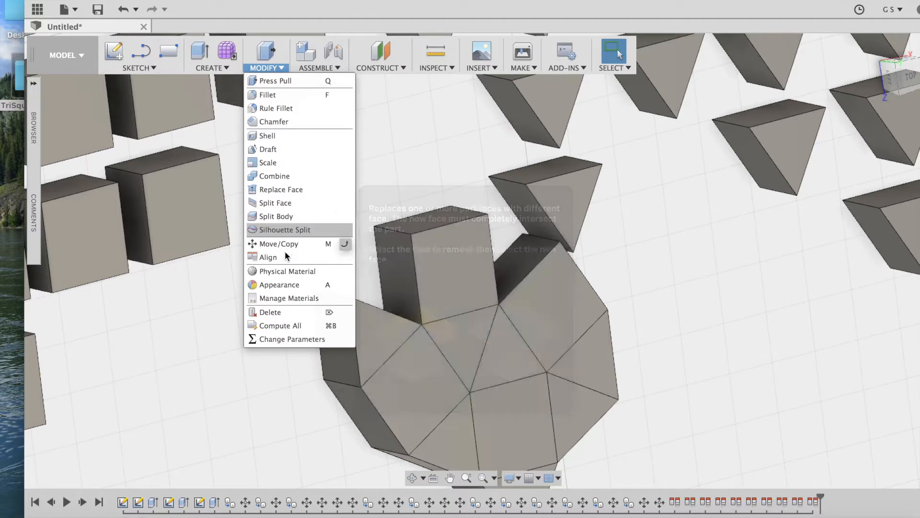
left_click(285, 258)
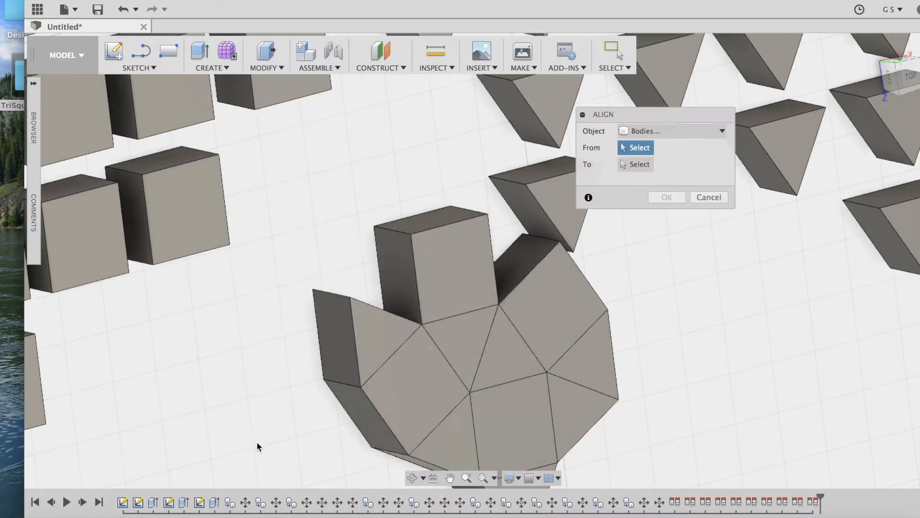
left_click(530, 215)
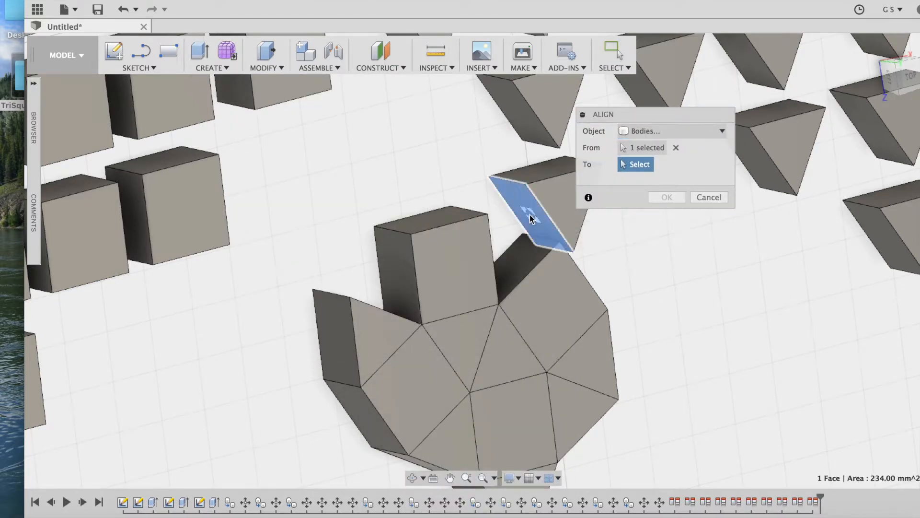
left_click(399, 276)
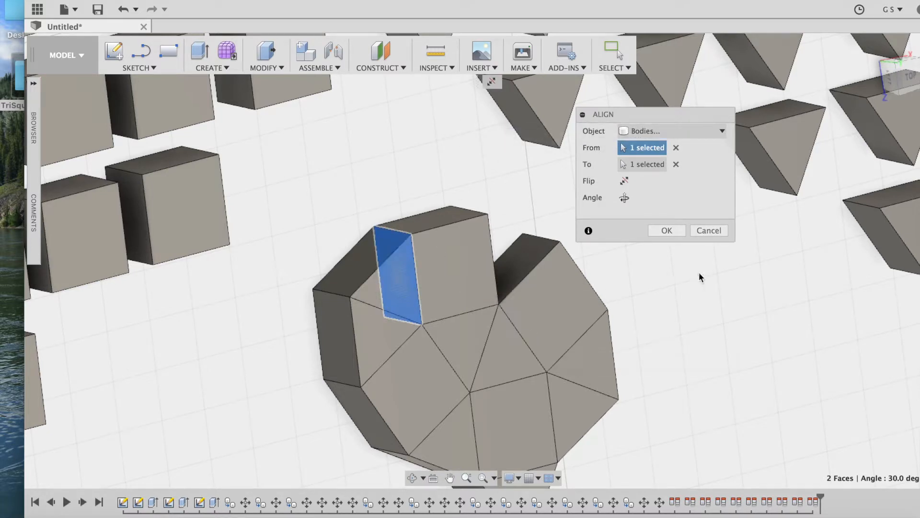
left_click(524, 117)
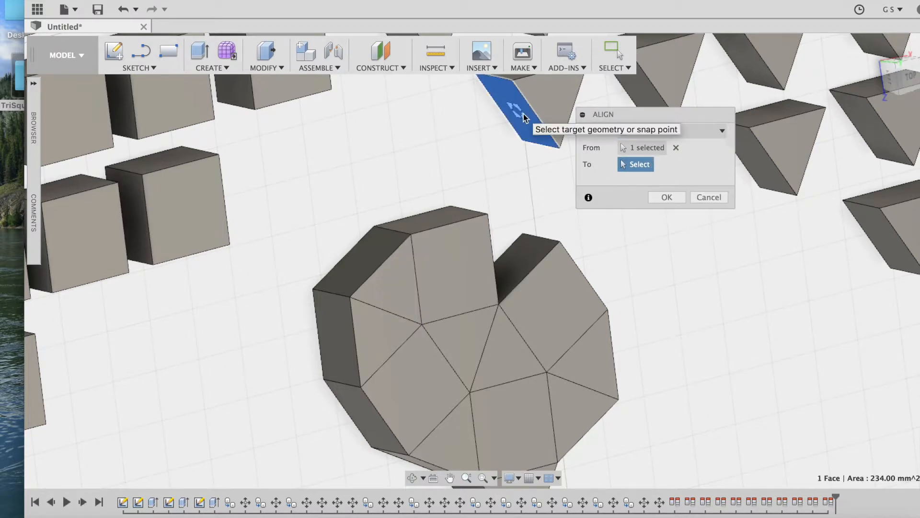
left_click(525, 261)
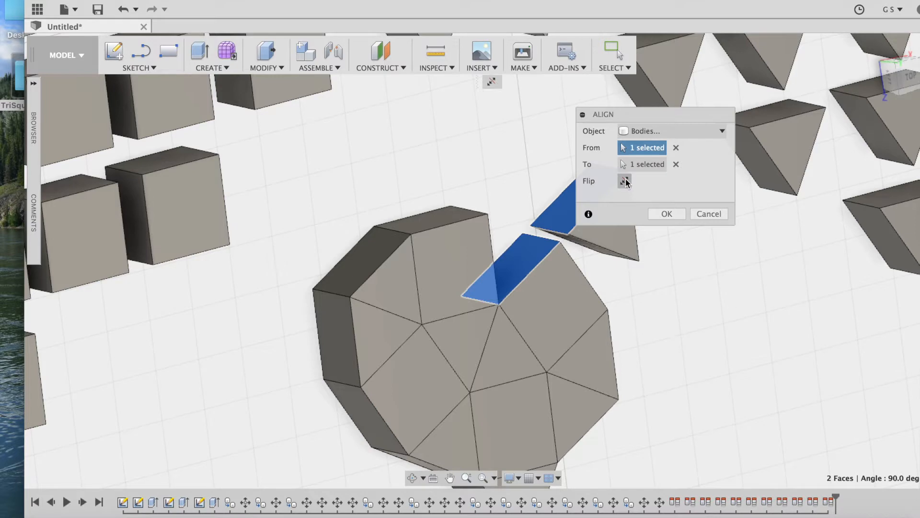
left_click(708, 214)
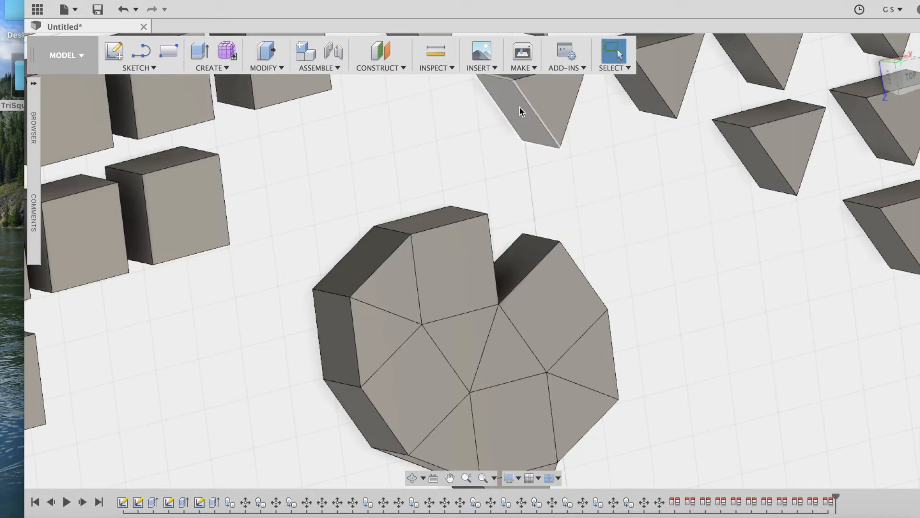
Step: Align a loose triangle's side face to the right square's free inner face, filling the gap beside the upper square
left_click(280, 67)
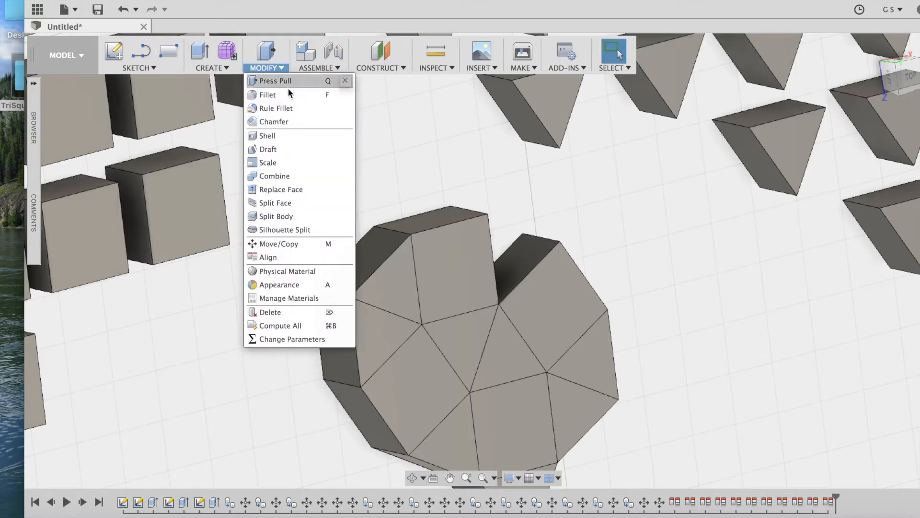
left_click(306, 257)
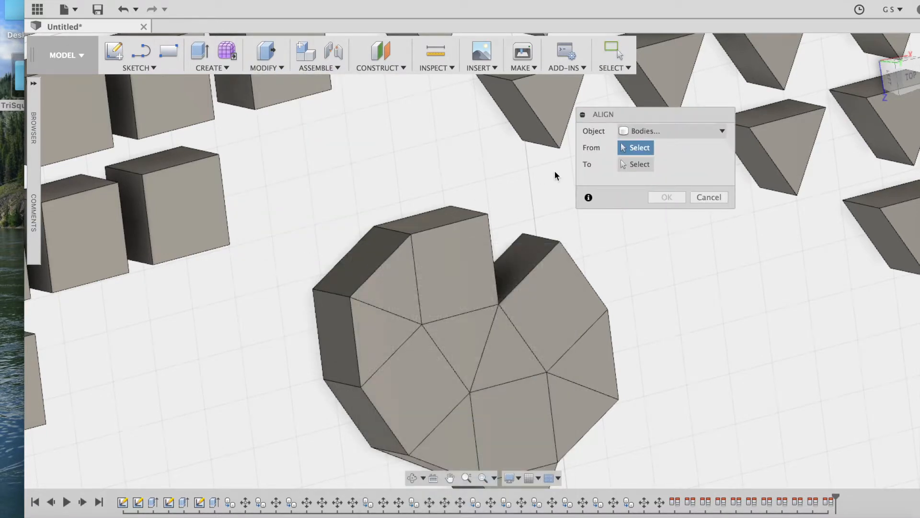
left_click(516, 113)
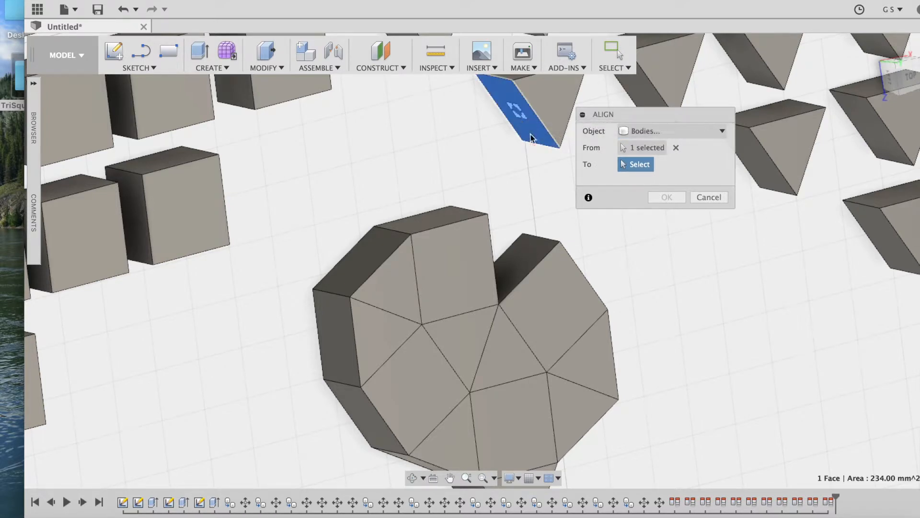
left_click(512, 272)
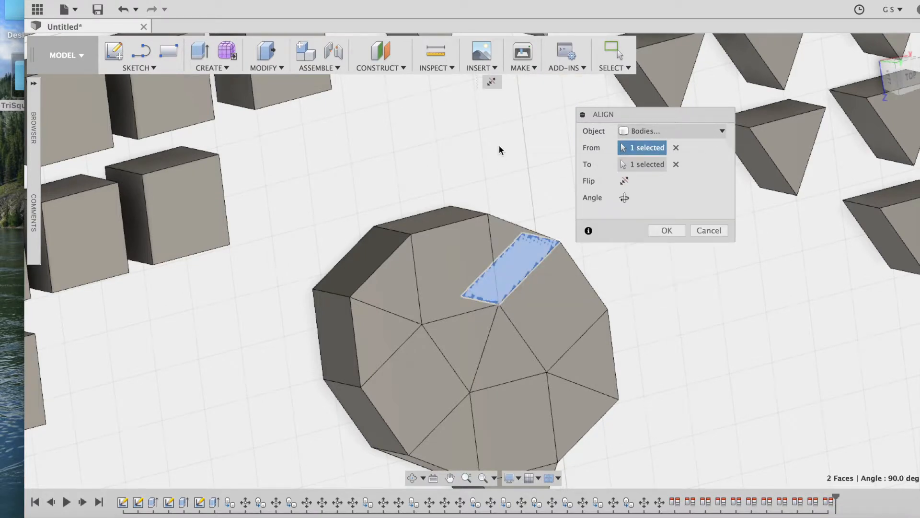
left_click(666, 230)
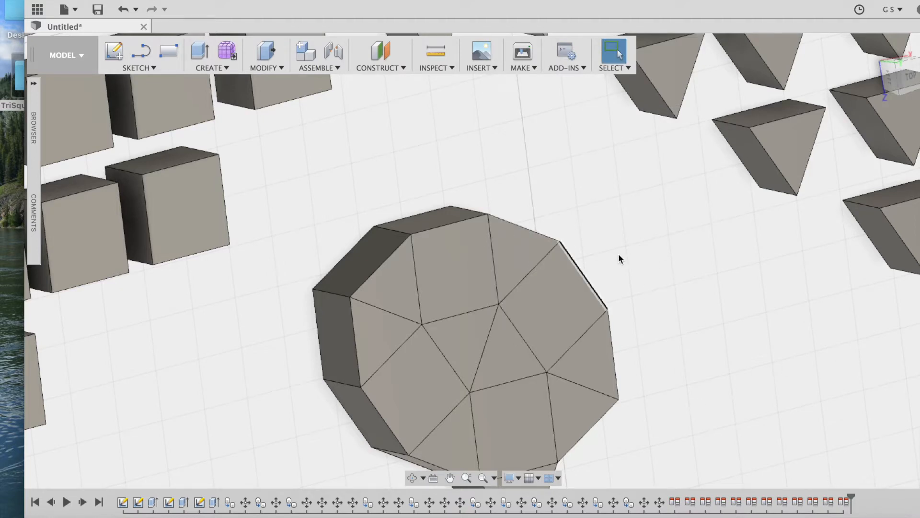
Step: Compare the partly assembled puzzle, seen from the top, with the reference photo DSC_0010.JPG
left_click(910, 78)
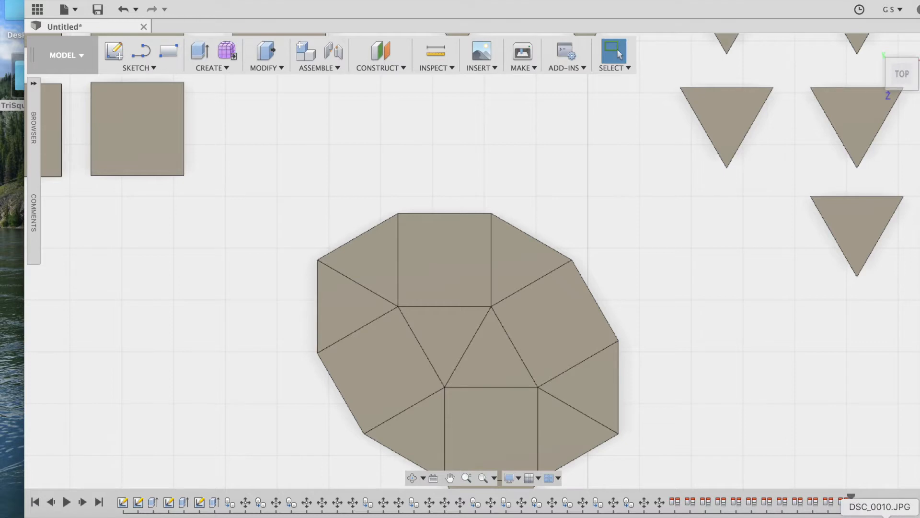
left_click(852, 516)
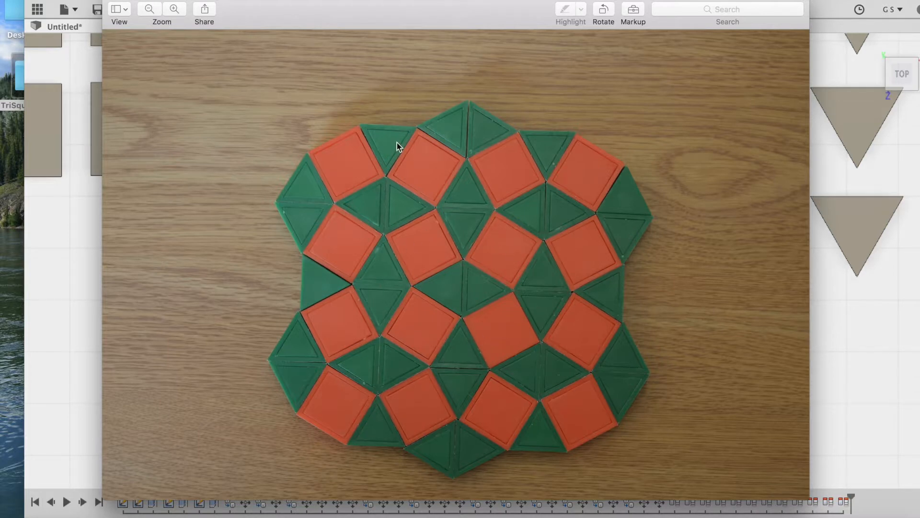
left_click(112, 0)
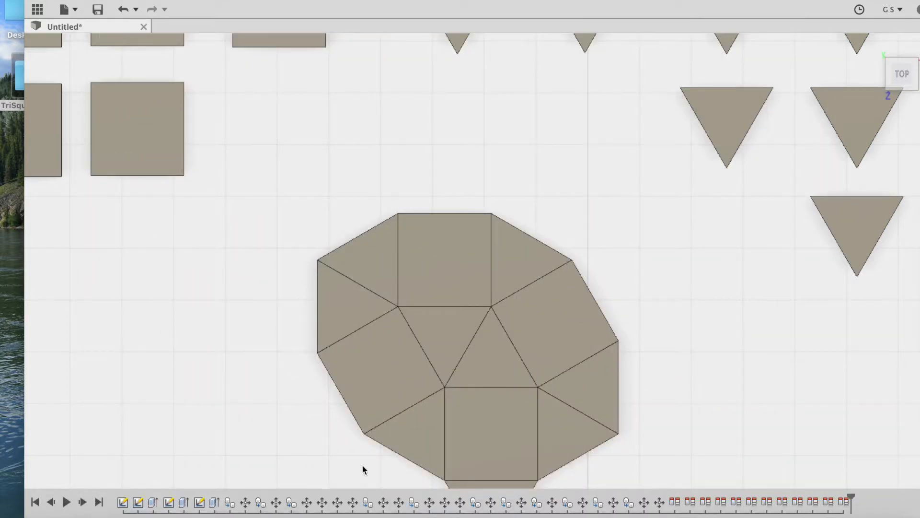
Step: Try to align a loose triangle's side face to the outer face of the triangle between the left and lower squares, flipping it outward
scroll(706, 338, "down", 1)
middle_click_drag(837, 129, 784, 148)
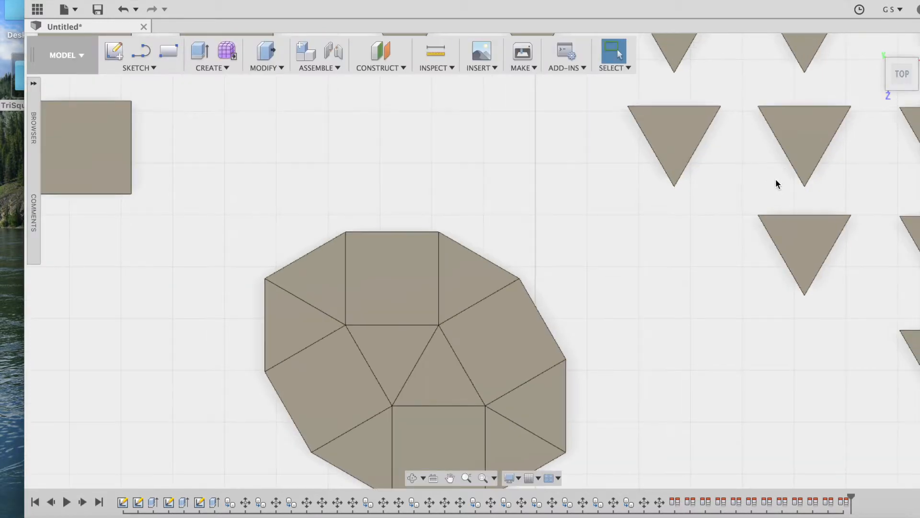
left_click(887, 88)
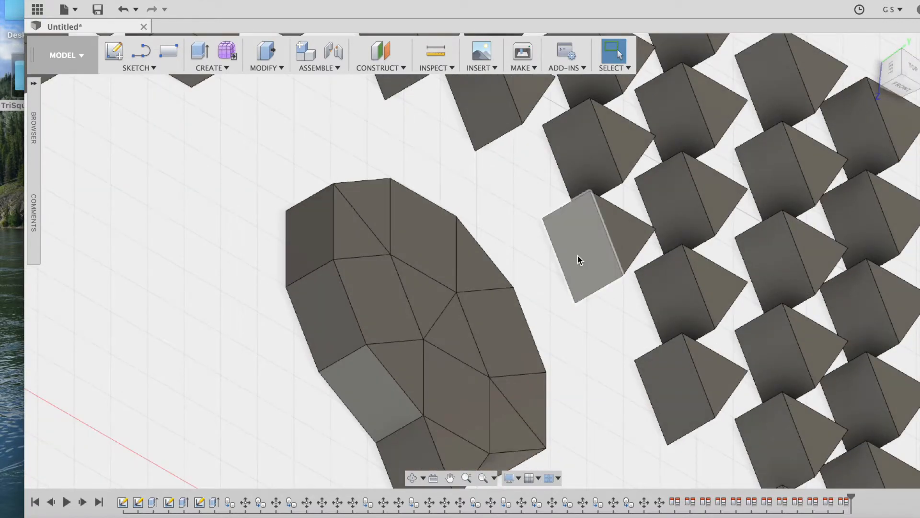
left_click(279, 67)
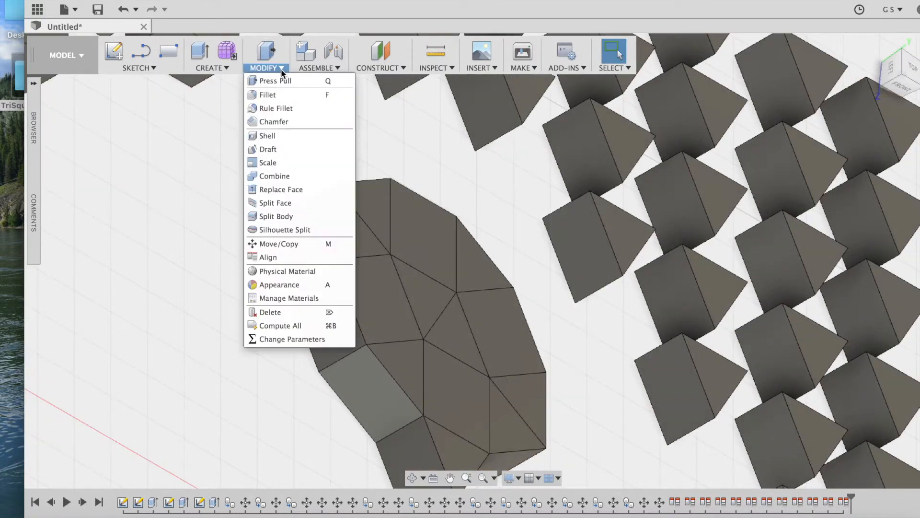
left_click(272, 255)
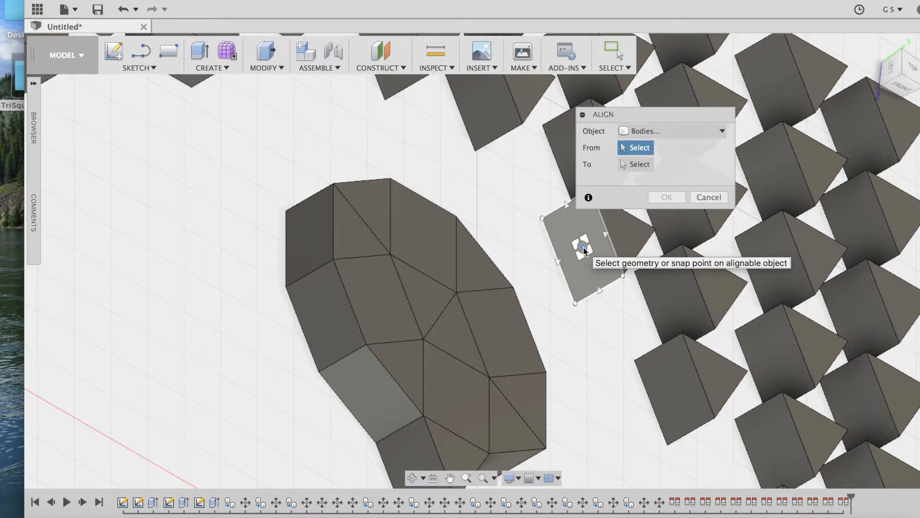
left_click(583, 250)
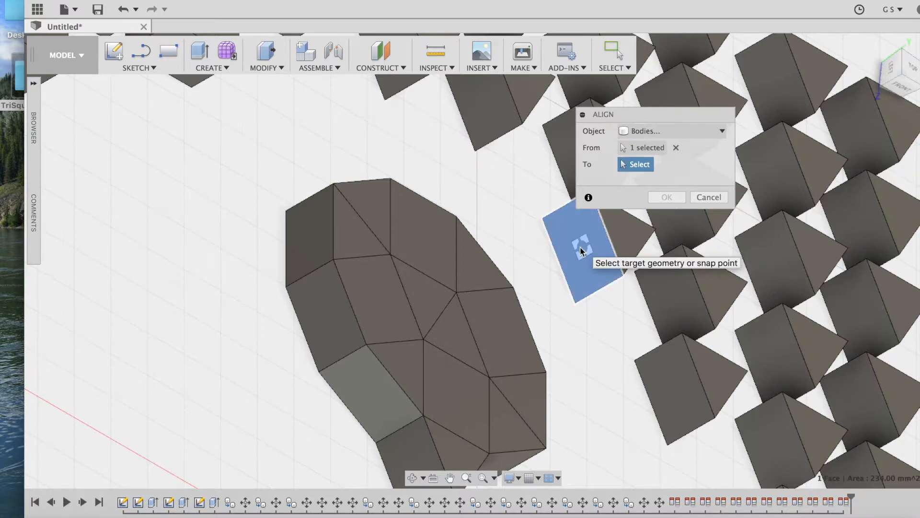
left_click(372, 396)
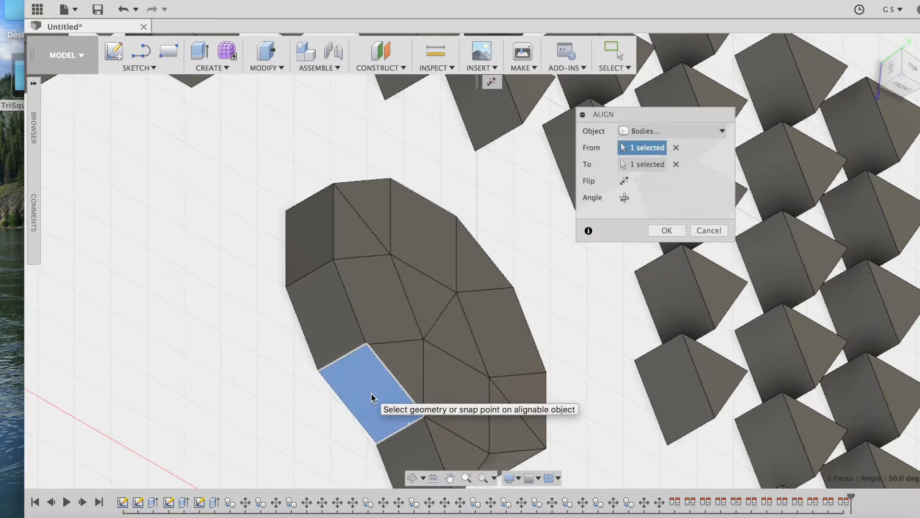
left_click(491, 84)
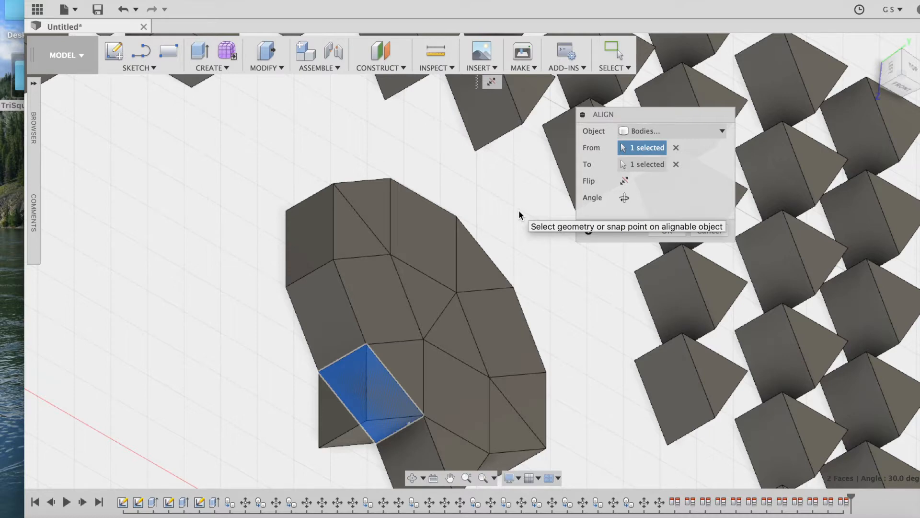
left_click(913, 71)
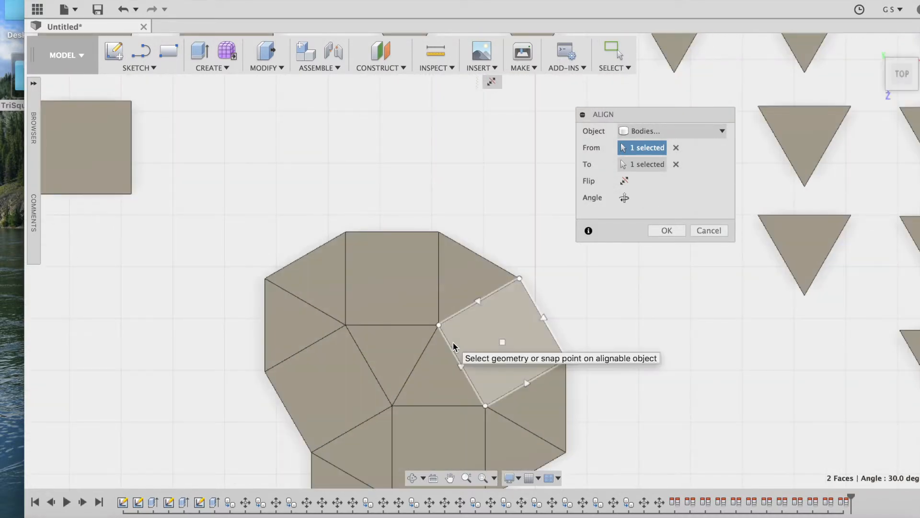
scroll(421, 142, "down", 5)
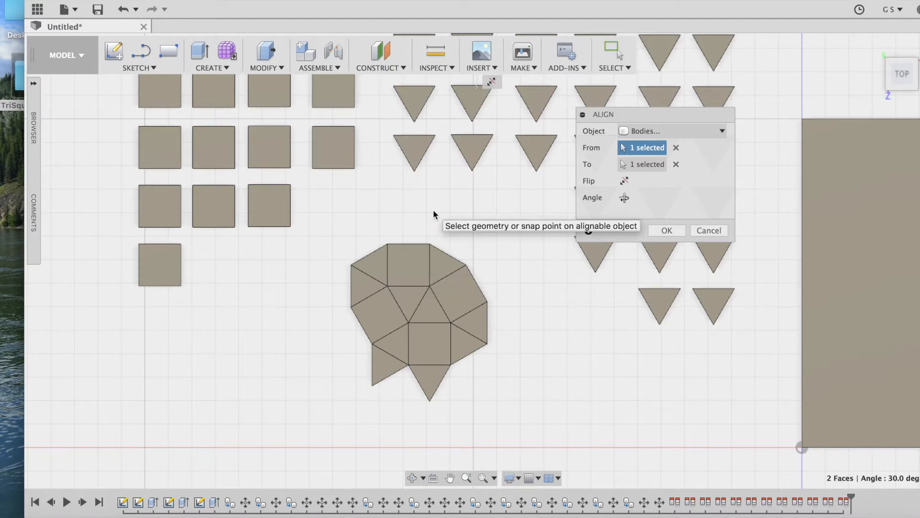
scroll(433, 210, "up", 3)
scroll(433, 210, "right", 2)
scroll(417, 232, "down", 5)
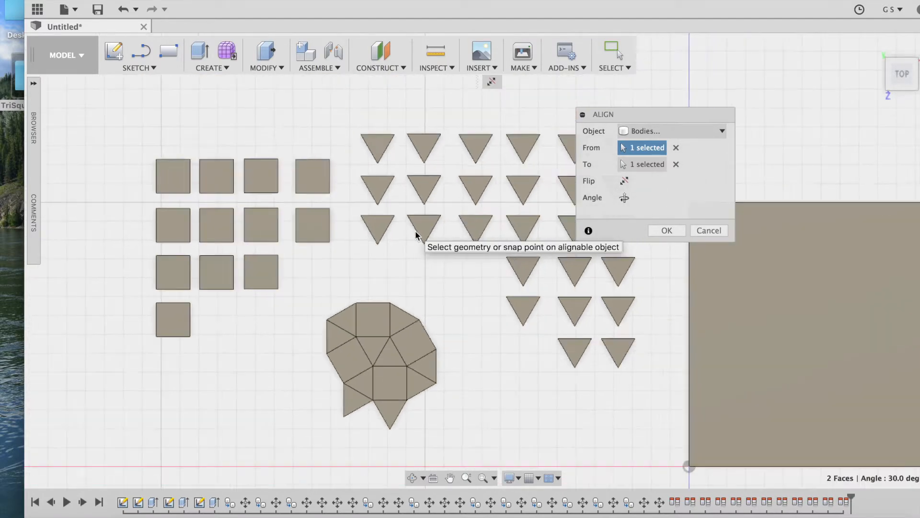
left_click(707, 231)
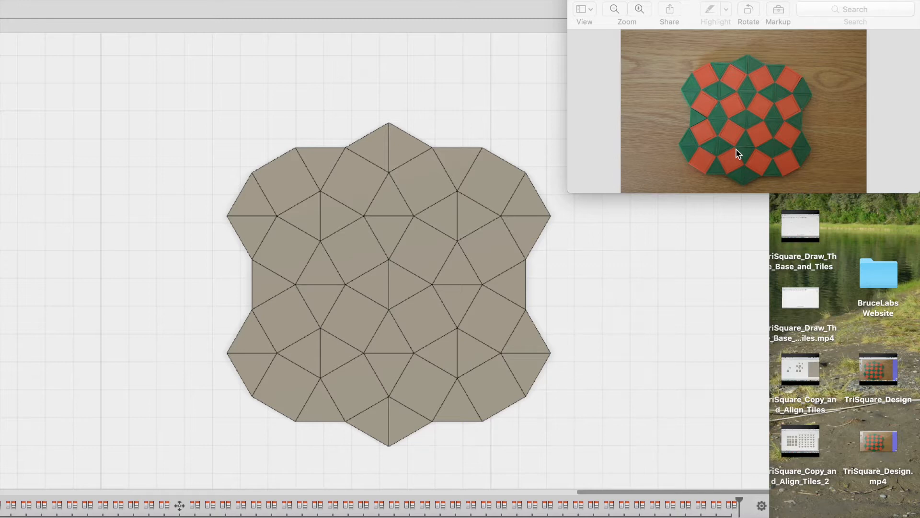
Step: Put away the reference photo and reposition the Fusion 360 window so the finished tessellation is fully in view
left_click(590, 1)
left_click_drag(531, 1, 682, 0)
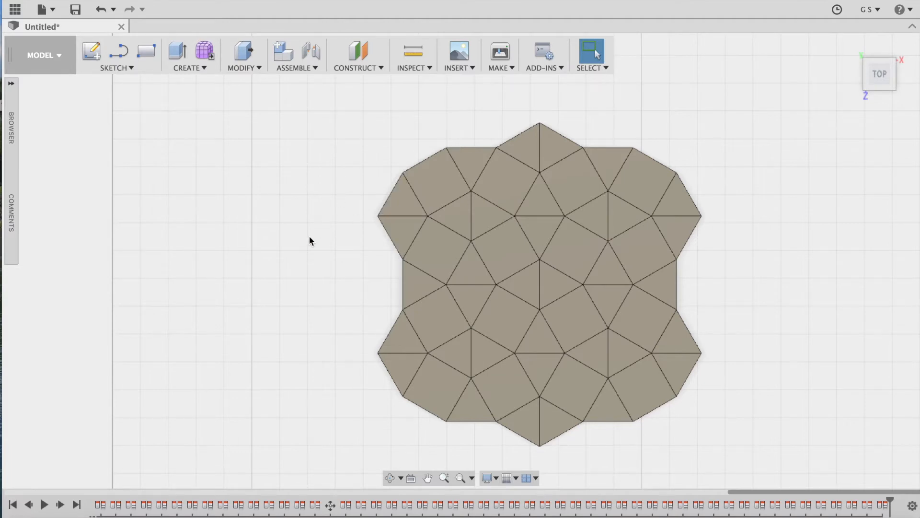
Step: Move all 52 tessellation bodies 107 mm along X toward the large square body and 8 mm along Y toward the origin axis
scroll(308, 235, "down", 10)
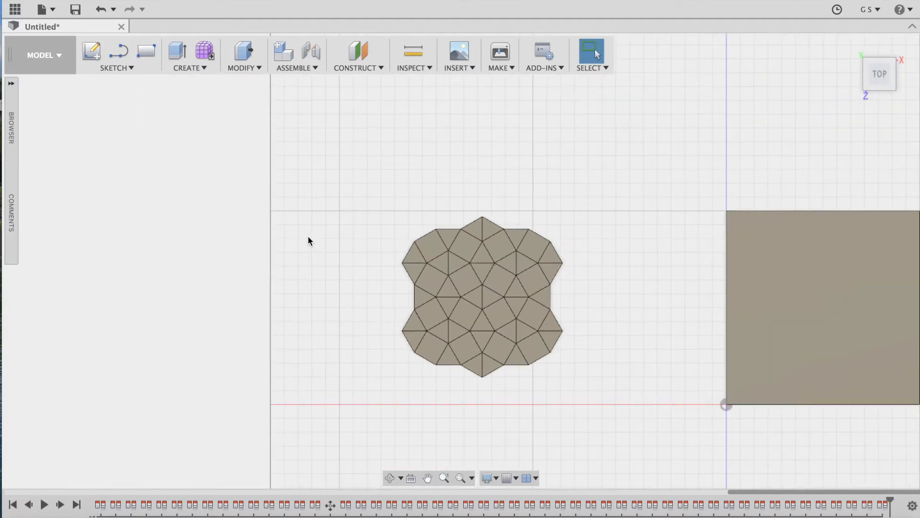
scroll(308, 235, "right", 5)
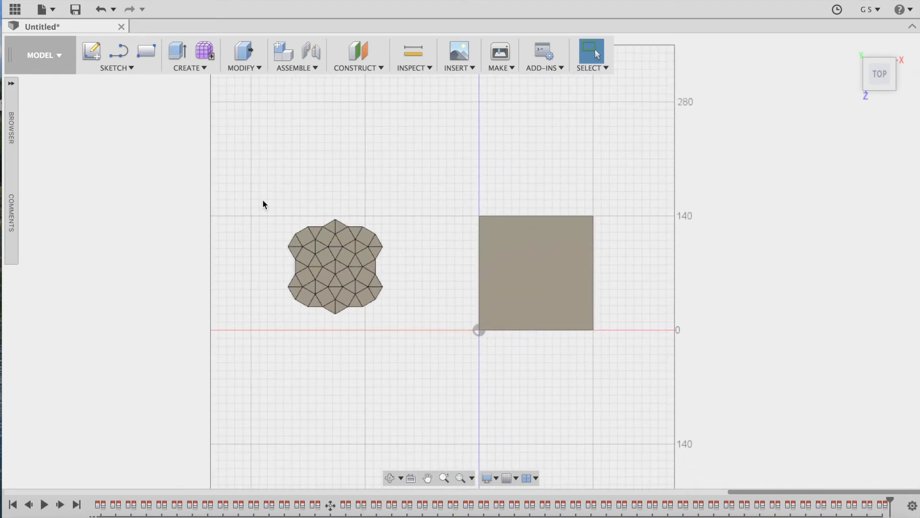
key("m")
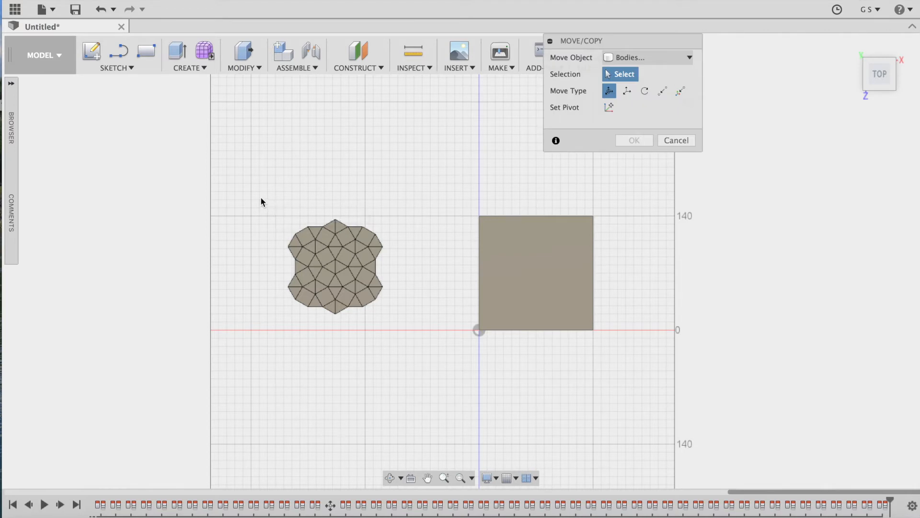
left_click_drag(286, 247, 398, 339)
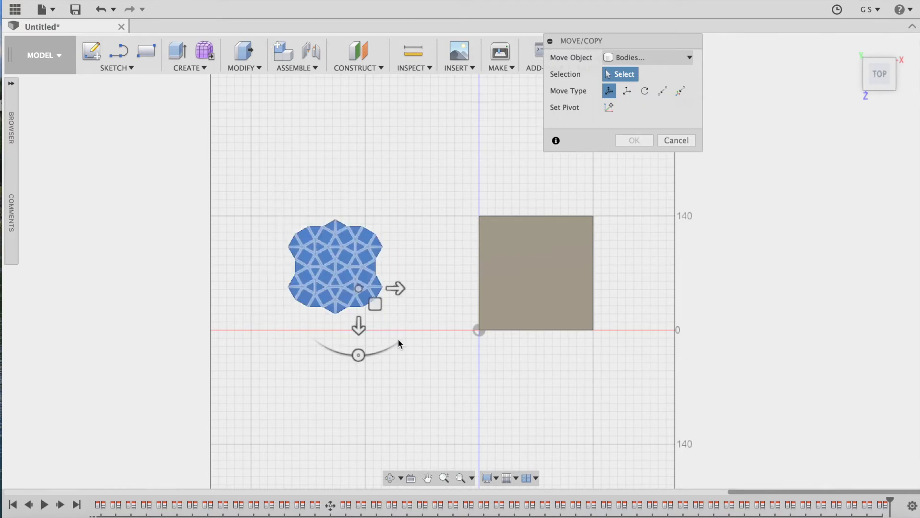
left_click_drag(402, 290, 489, 310)
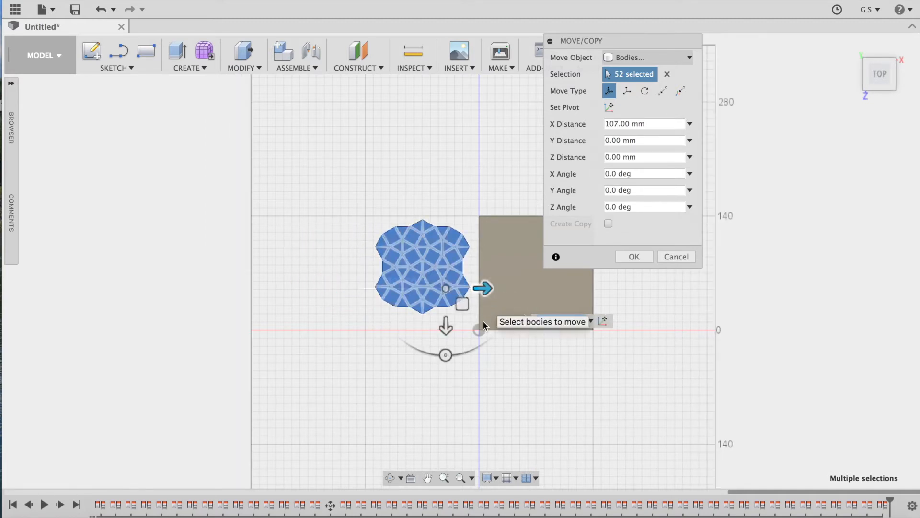
left_click(446, 331)
left_click_drag(447, 334, 447, 344)
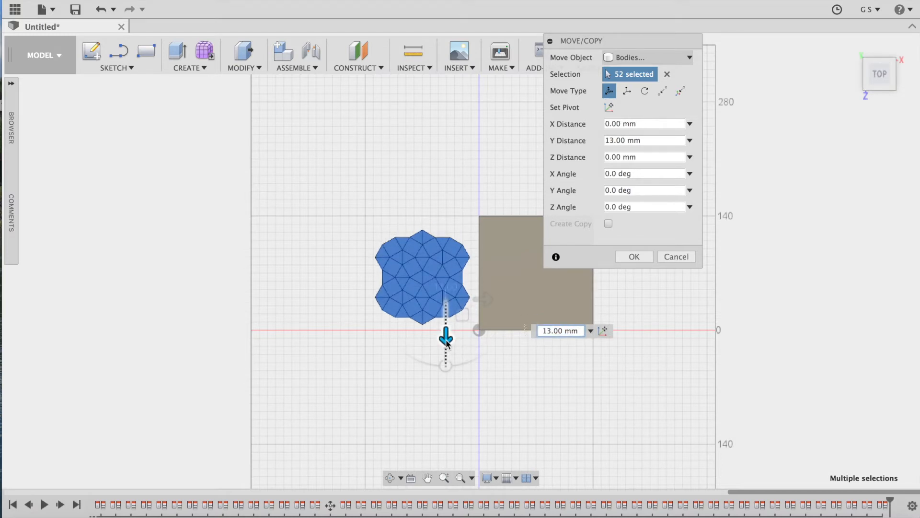
left_click_drag(446, 341, 446, 341)
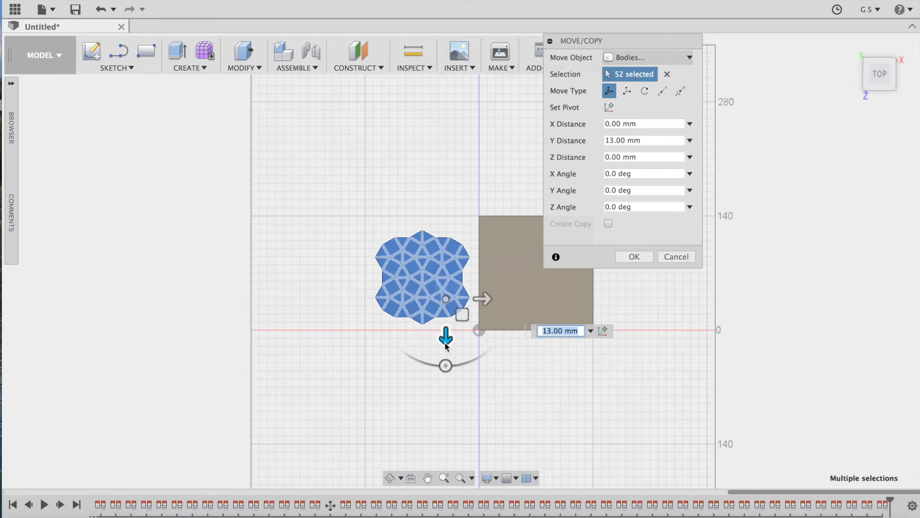
left_click_drag(446, 337, 445, 336)
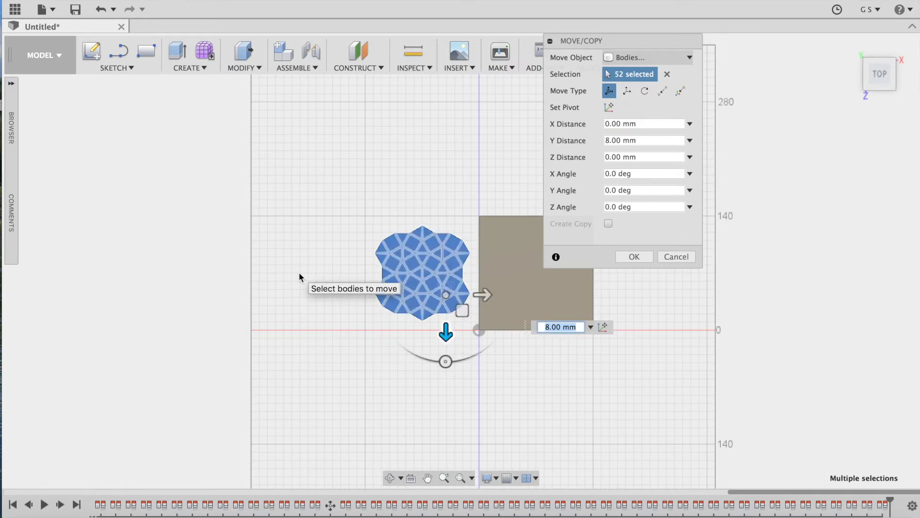
left_click(627, 257)
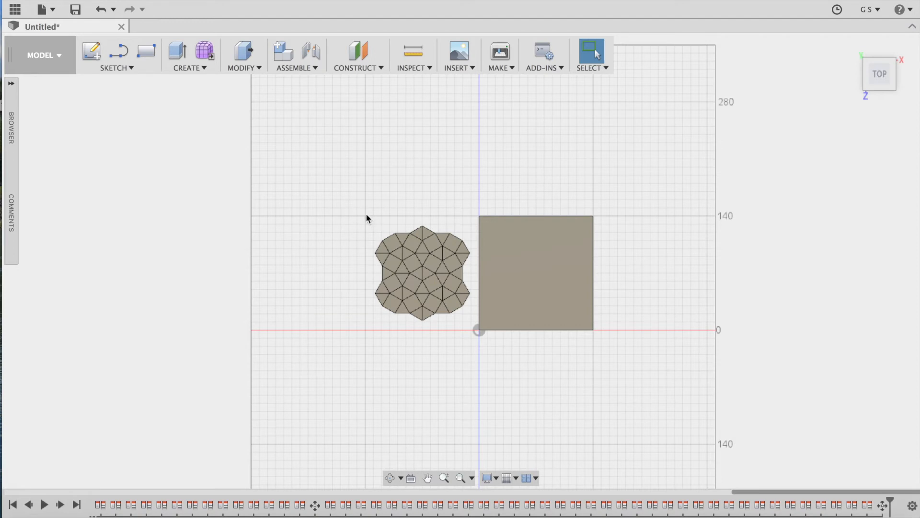
Step: Create a copy of all 52 tessellation bodies, offset 140 mm along X away from the large square body
key("m")
left_click_drag(364, 212, 473, 333)
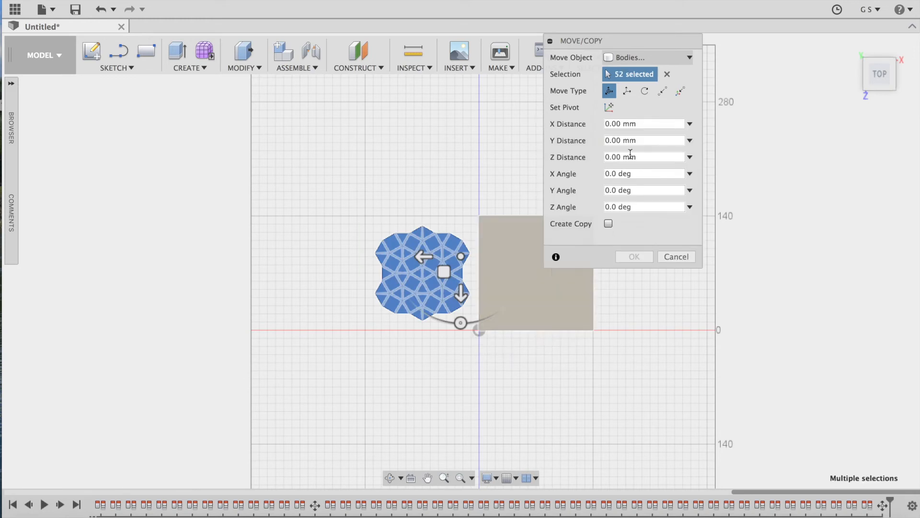
left_click_drag(620, 49, 736, 60)
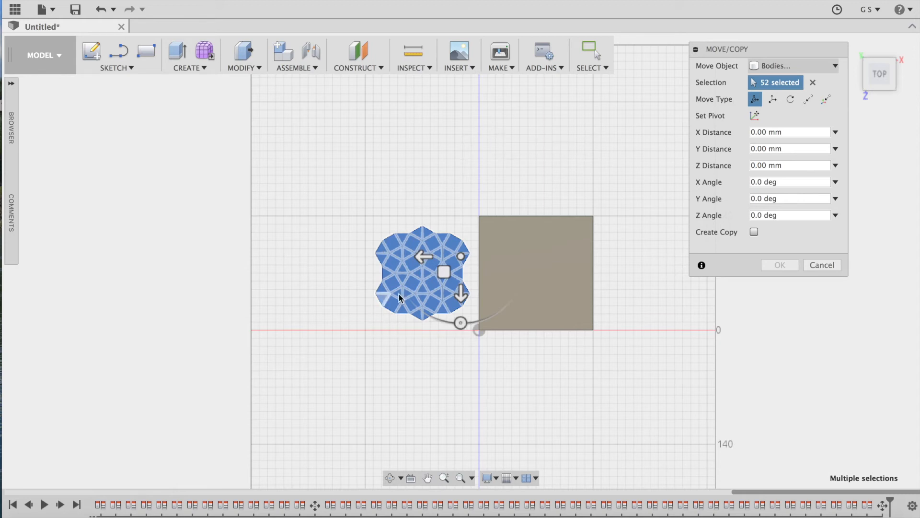
left_click(754, 233)
left_click_drag(421, 259, 309, 255)
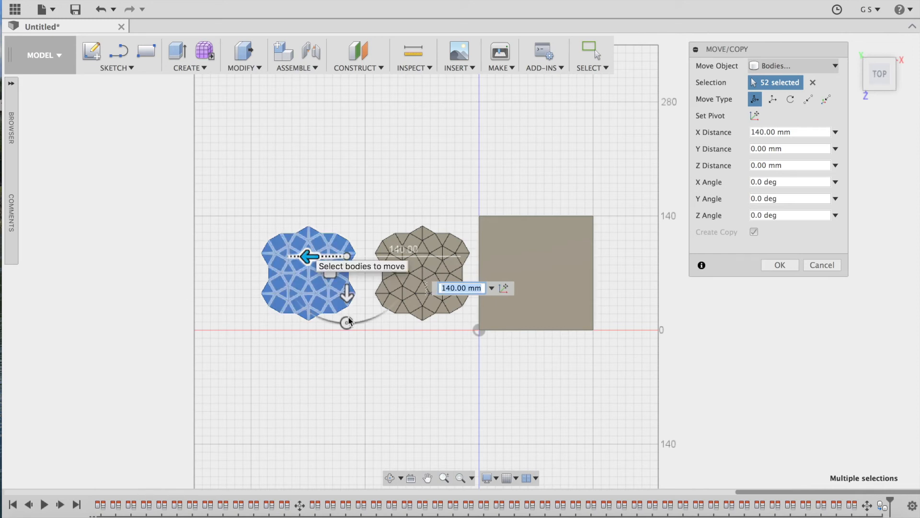
left_click(777, 264)
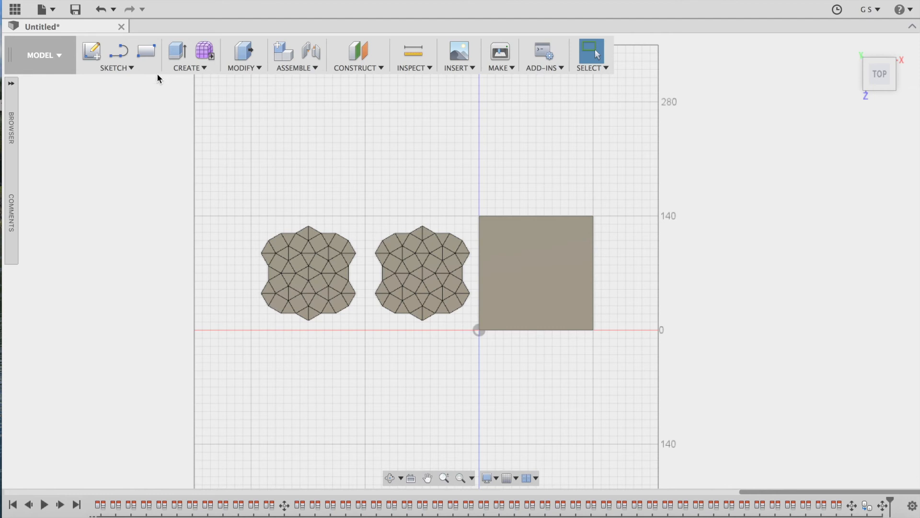
Step: Set up a Combine join on the tessellation beside the large square, with its upper tip's left triangle as target and six adjacent upper-right pieces as tools
left_click(259, 68)
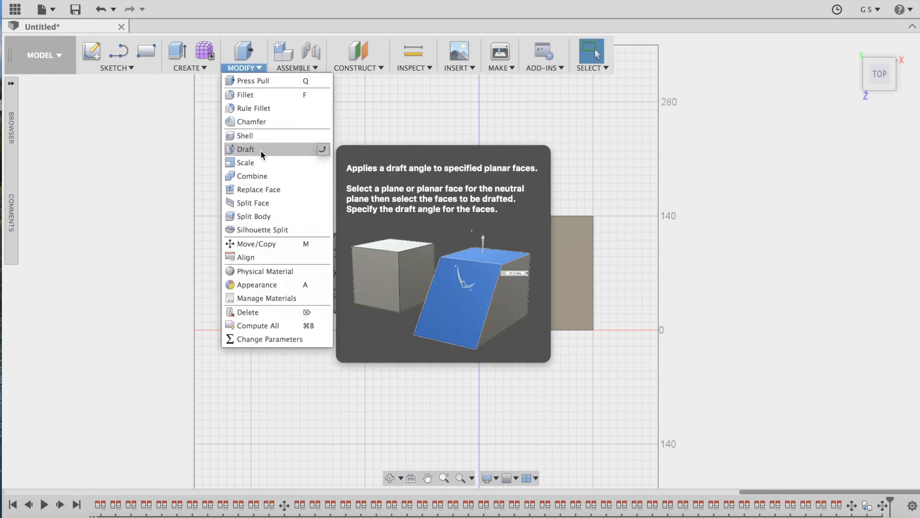
left_click(258, 176)
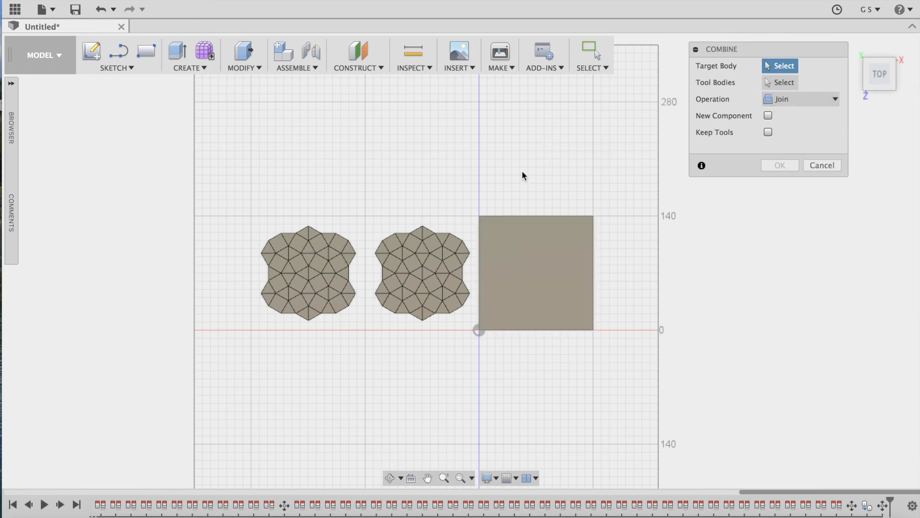
left_click(422, 235)
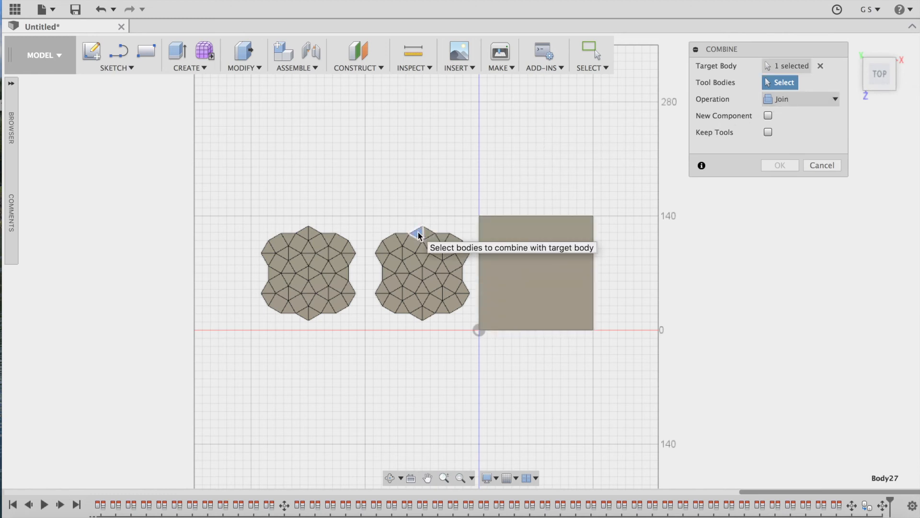
left_click(423, 235)
left_click(432, 244)
left_click(443, 239)
left_click(450, 241)
left_click(463, 249)
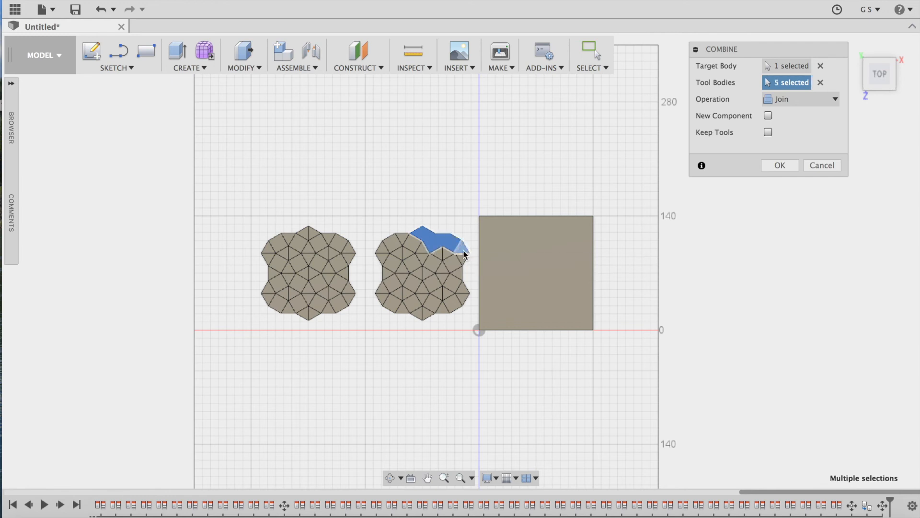
left_click(463, 258)
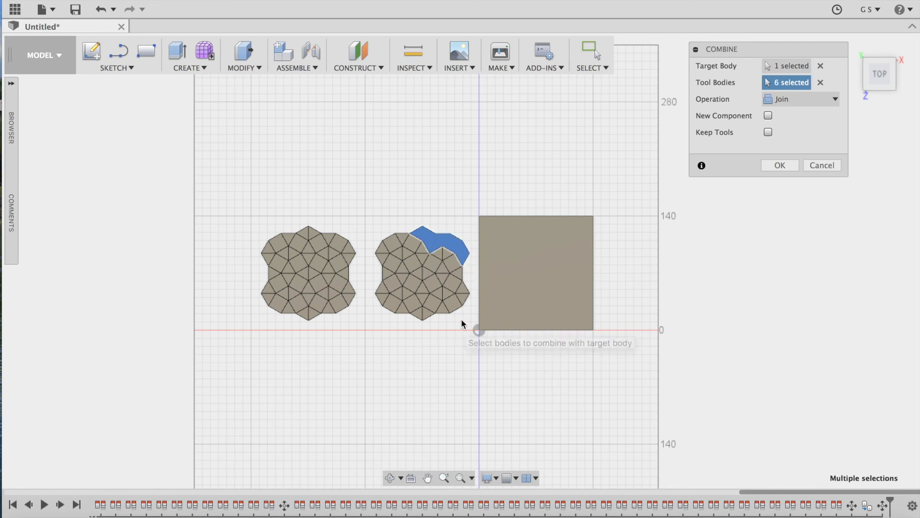
Step: Include every remaining piece of that tessellation as a tool body, 51 in all, and join them with the target into one body
left_click_drag(456, 317, 378, 233)
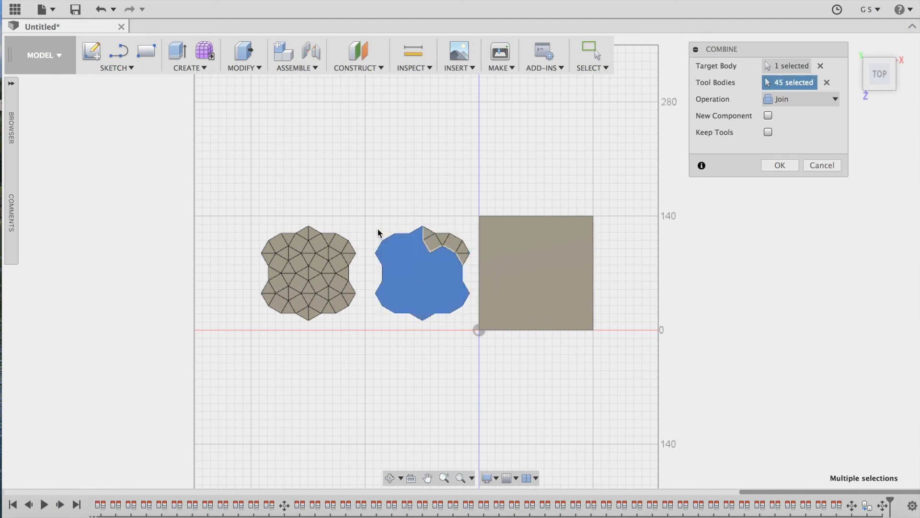
left_click(431, 247)
left_click(425, 234)
left_click(452, 242)
left_click(435, 242)
left_click(444, 239)
left_click(433, 243)
left_click(457, 251)
left_click(463, 258)
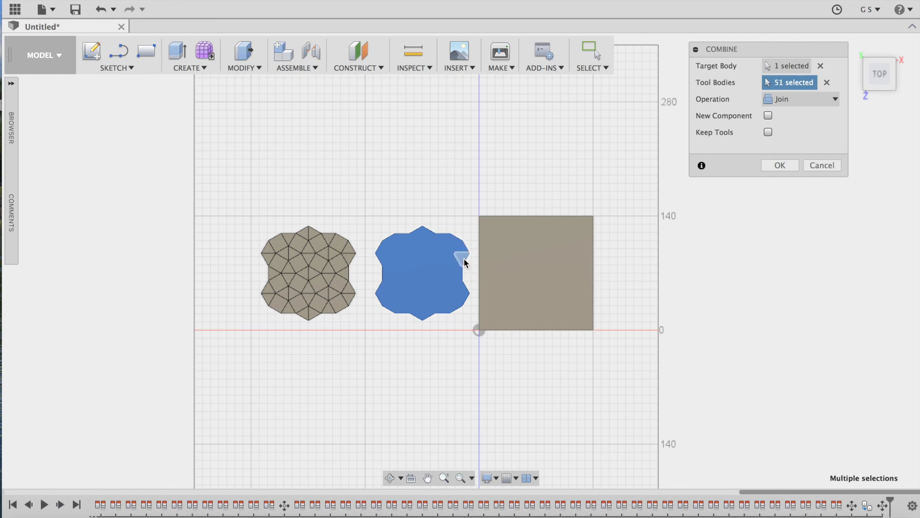
left_click(781, 165)
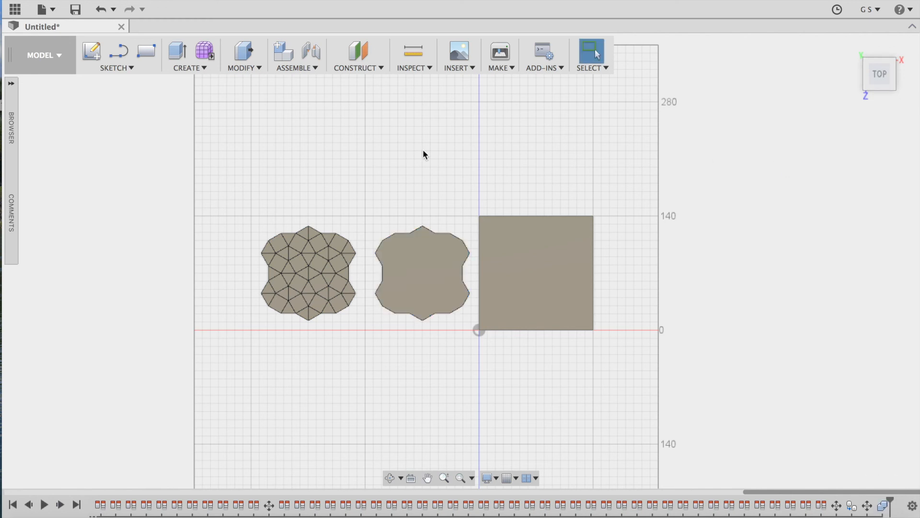